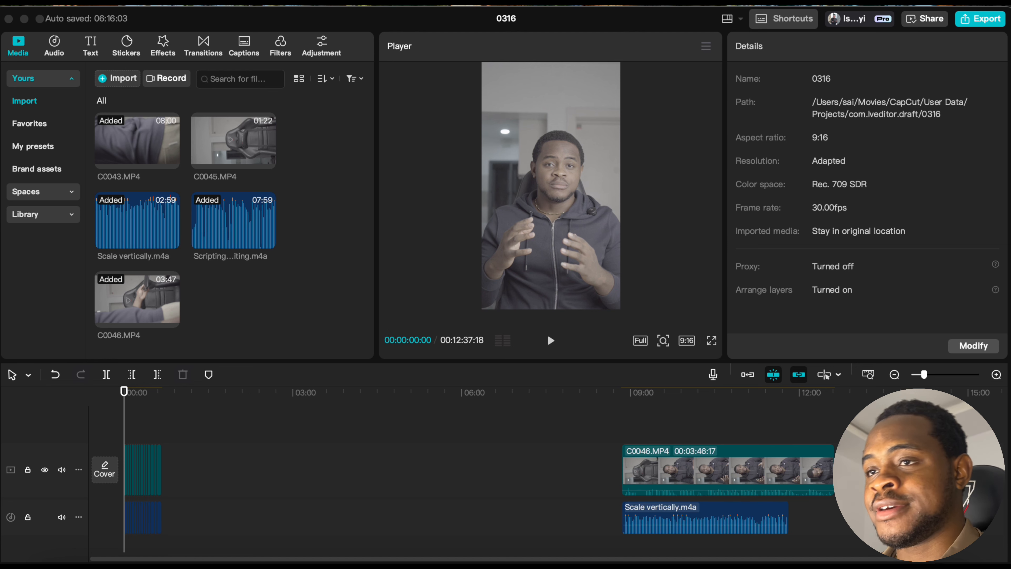
click(19, 43)
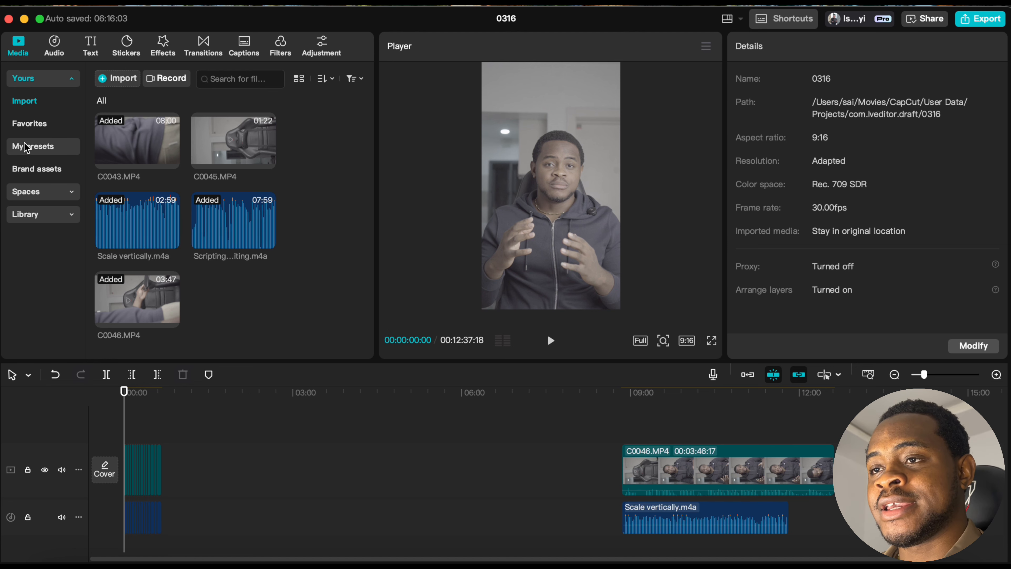
click(60, 44)
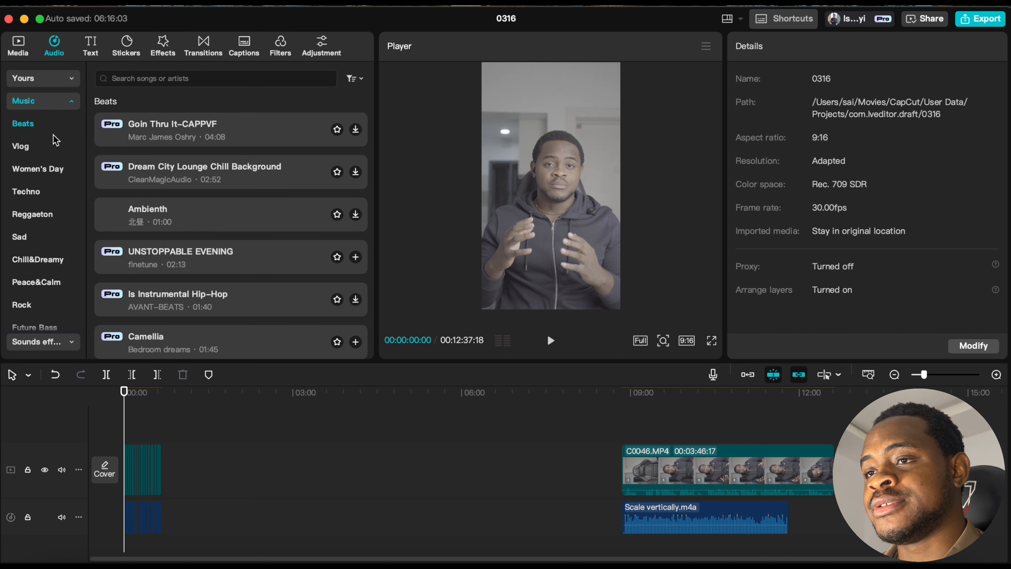
scroll(36, 254, down, 10)
scroll(30, 274, up, 10)
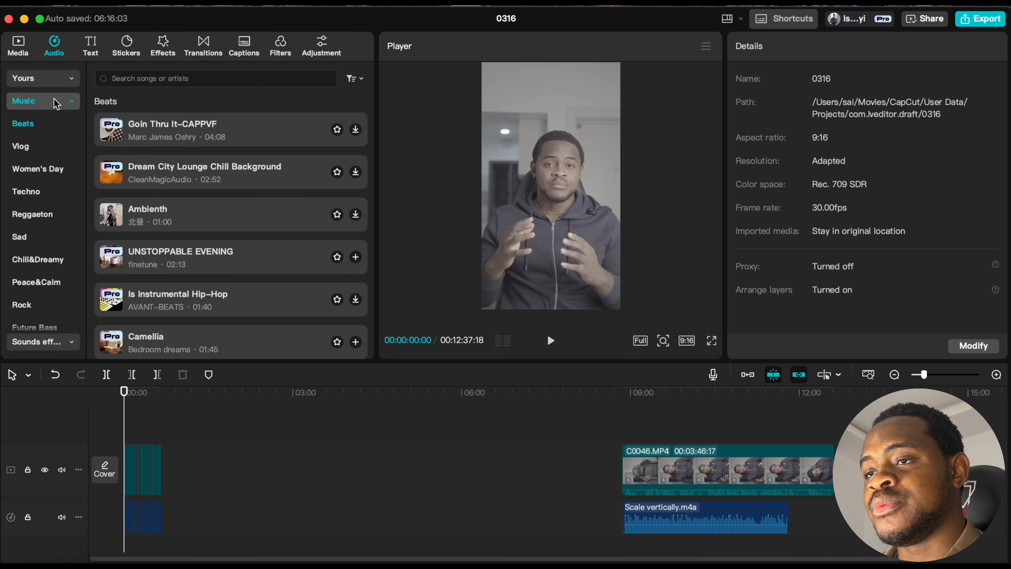
Add a default text clip to its own track above the video at the start of the timeline.
click(94, 42)
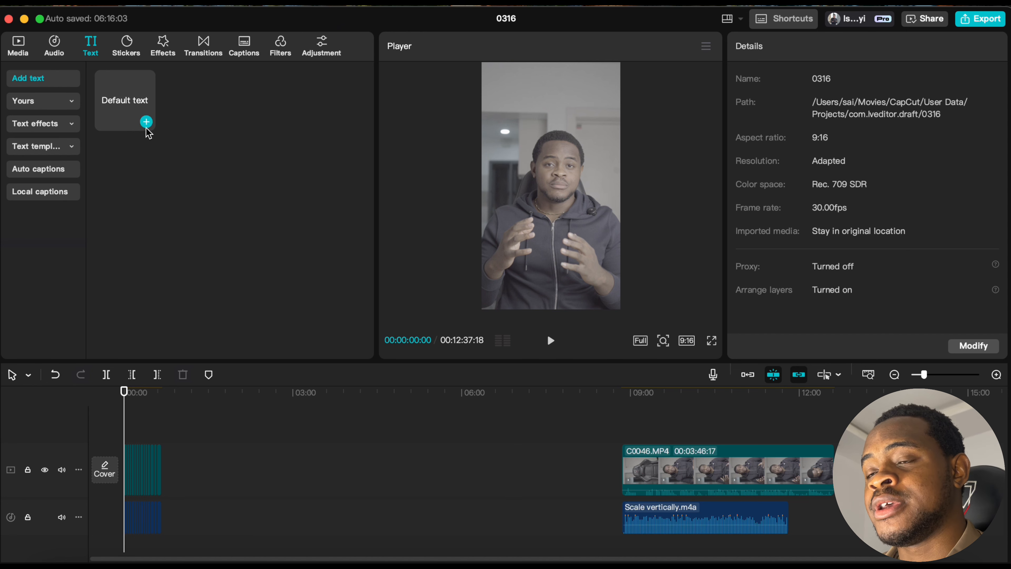
mouse_move(149, 130)
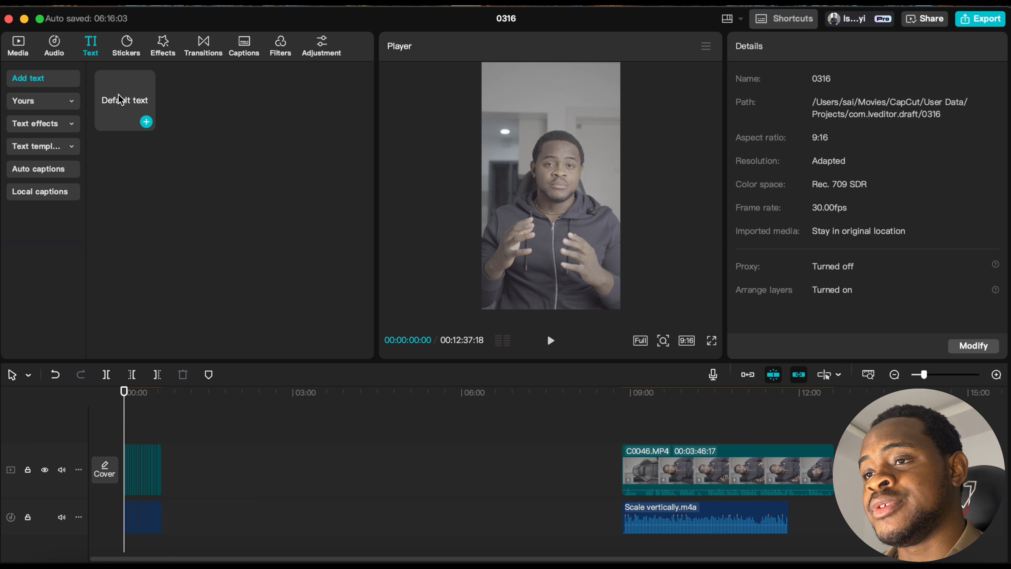
drag(121, 100, 133, 438)
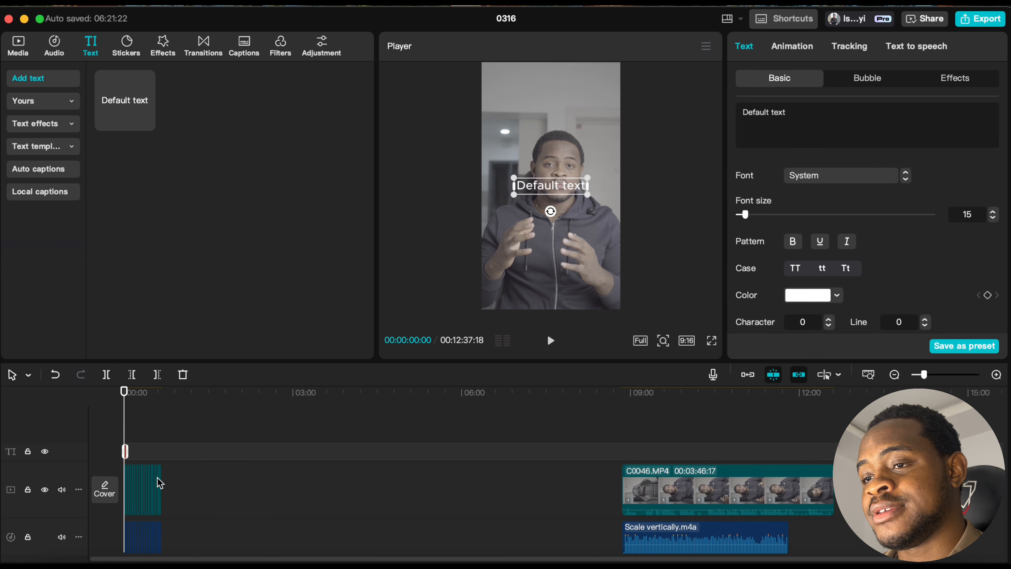
Try stretching the default text clip across the opening group of video clips, and shorten it back to a few seconds.
scroll(154, 472, down, 5)
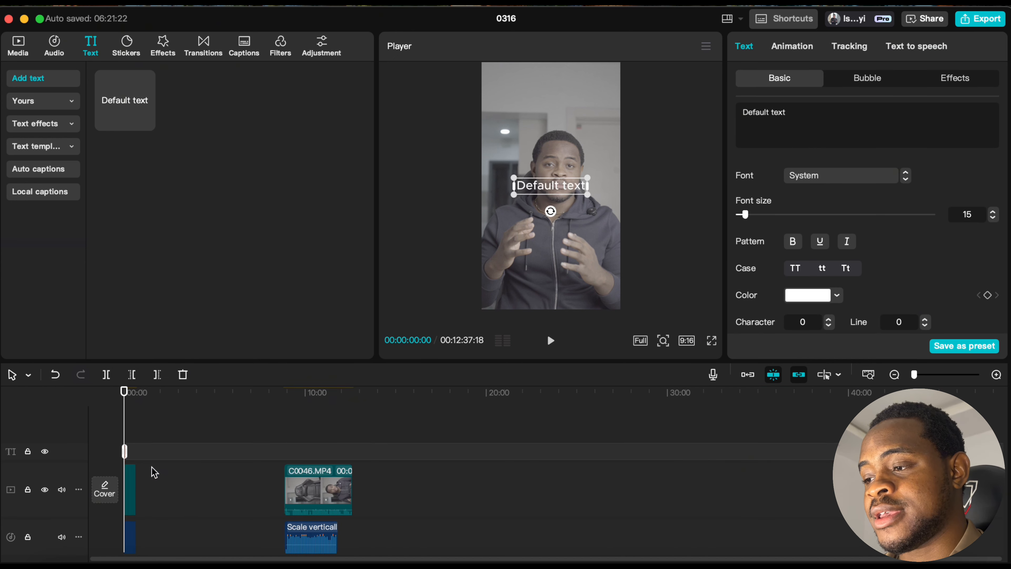
scroll(154, 472, up, 5)
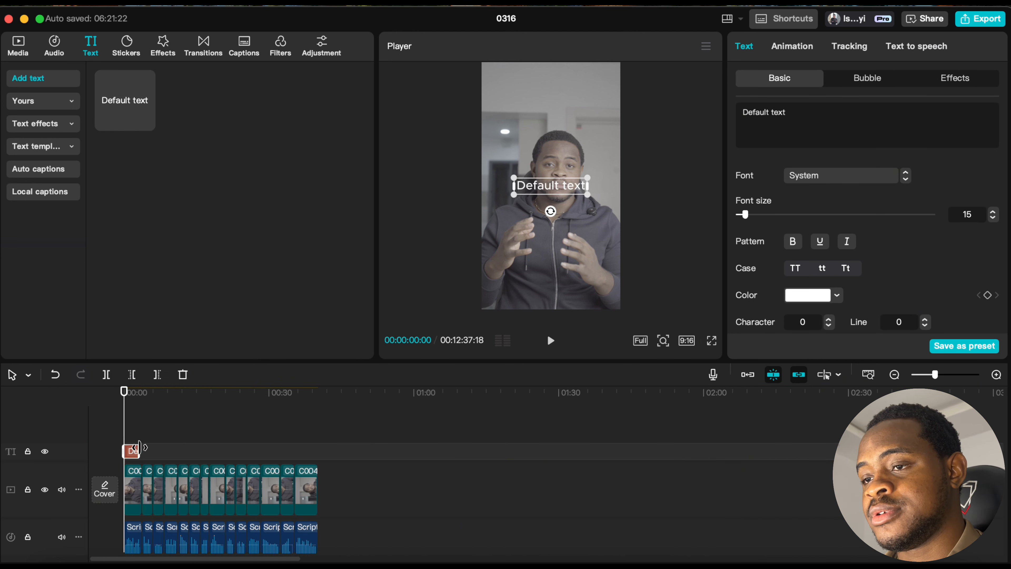
drag(139, 448, 313, 438)
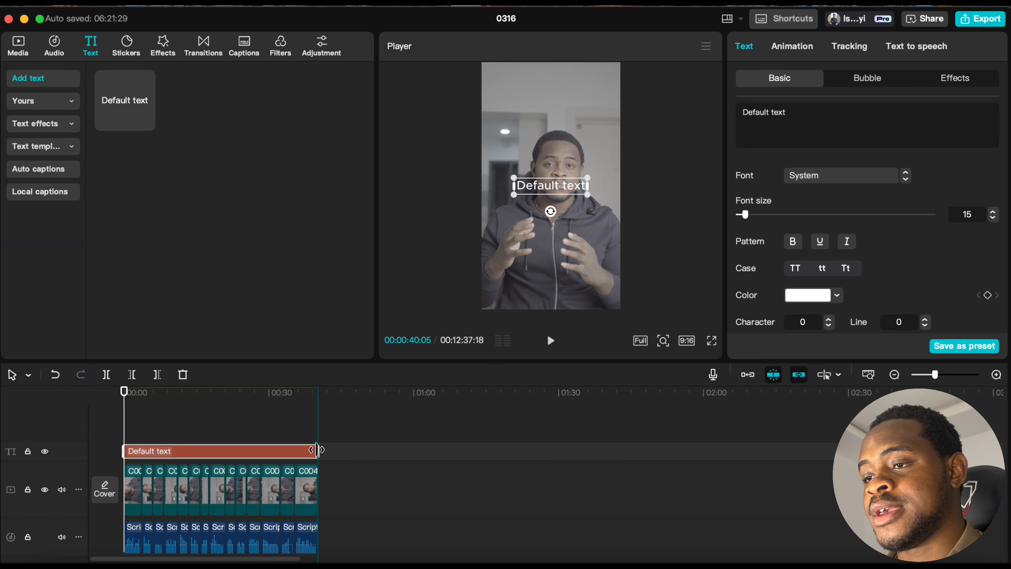
drag(316, 449, 142, 449)
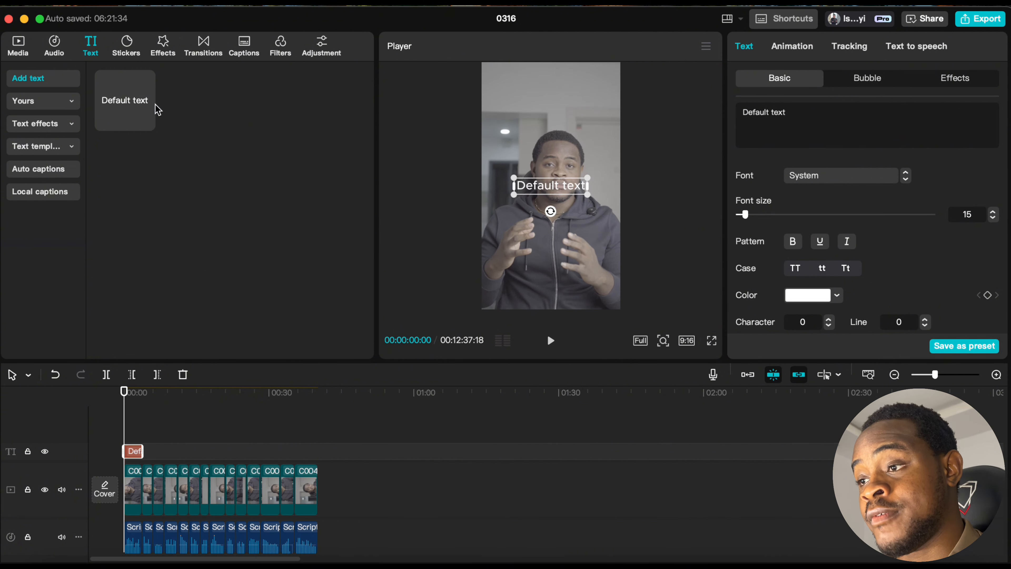
Add a second default text clip at the start of the timeline and delete the original one on the lower text track.
mouse_move(145, 123)
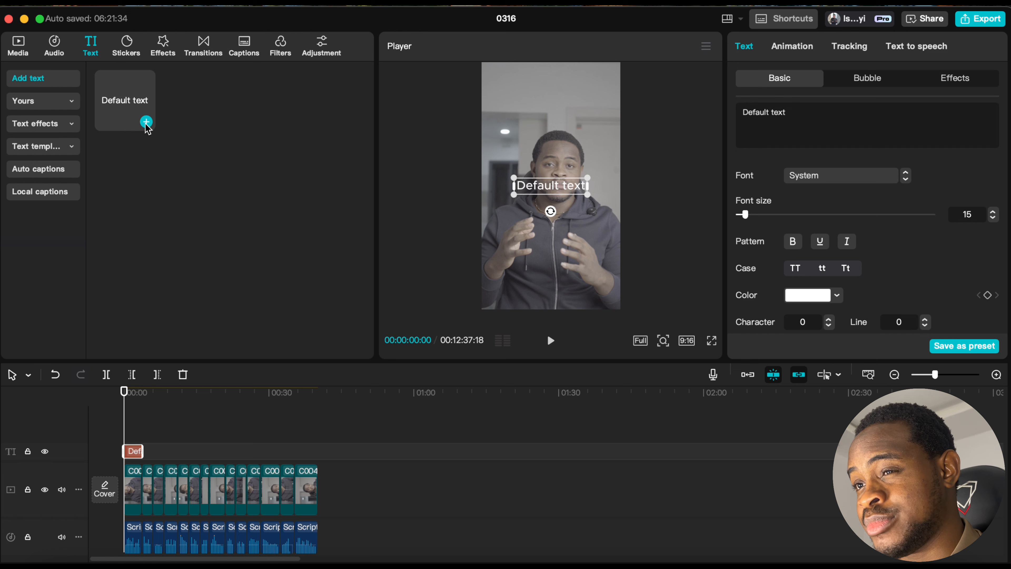
click(147, 122)
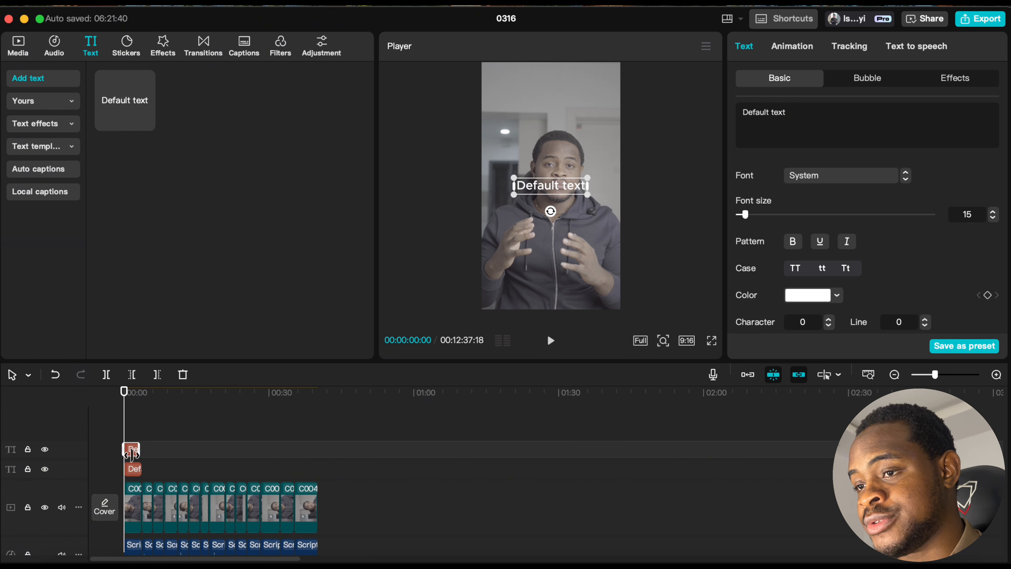
click(134, 469)
key(Delete)
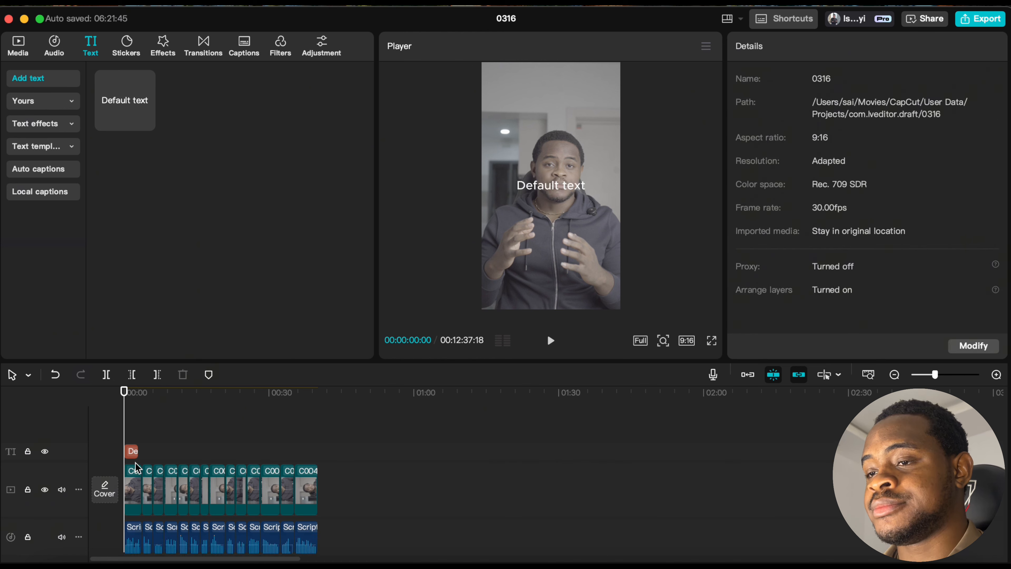
Extend the default text clip so it ends at about 27 seconds on the timeline.
click(135, 451)
drag(138, 451, 256, 435)
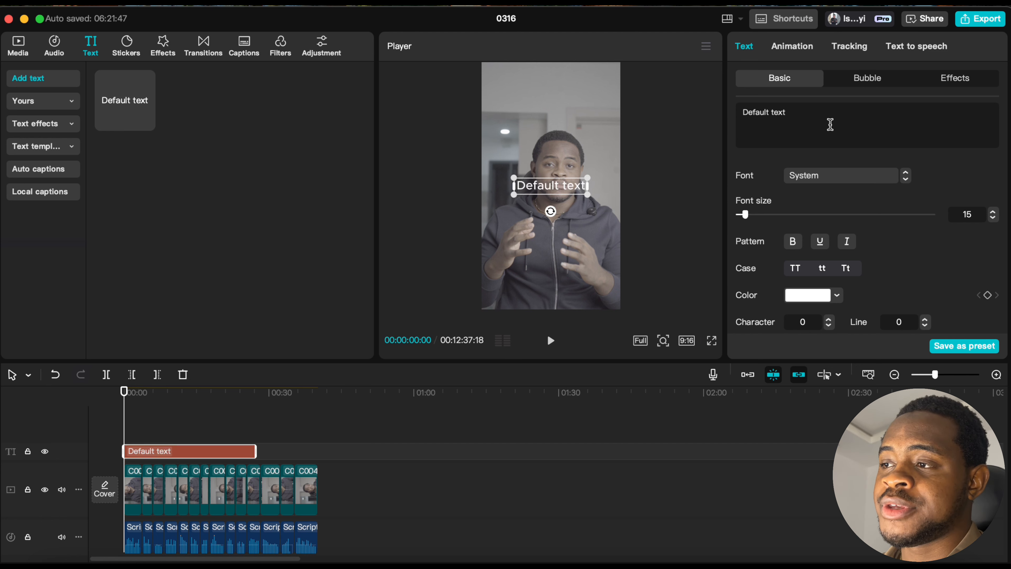
Replace the default text with a two-line introduction: "Hi my name is" plus the speaker's first name, and "I'm a video editor" below.
click(806, 122)
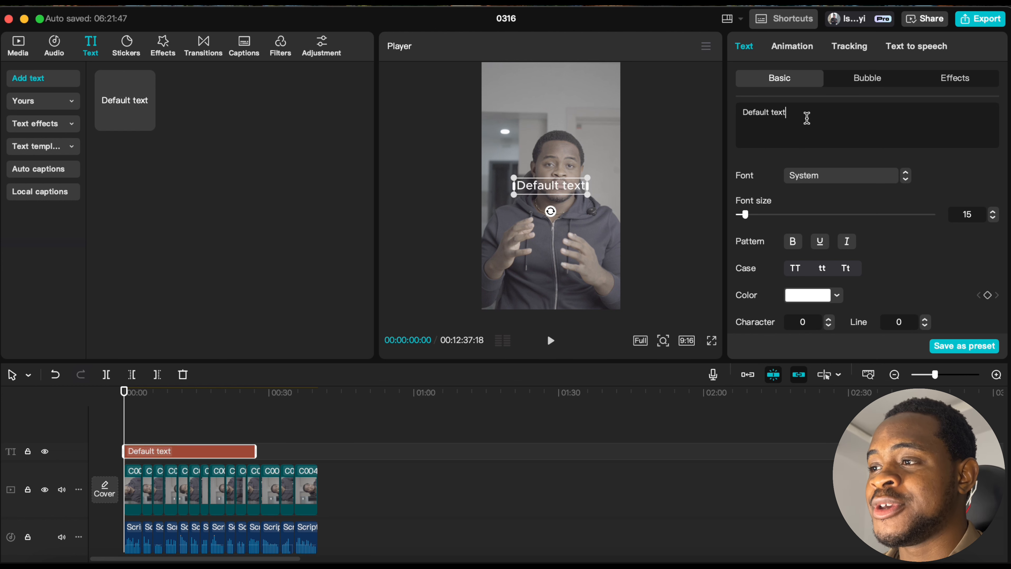
drag(806, 118, 737, 113)
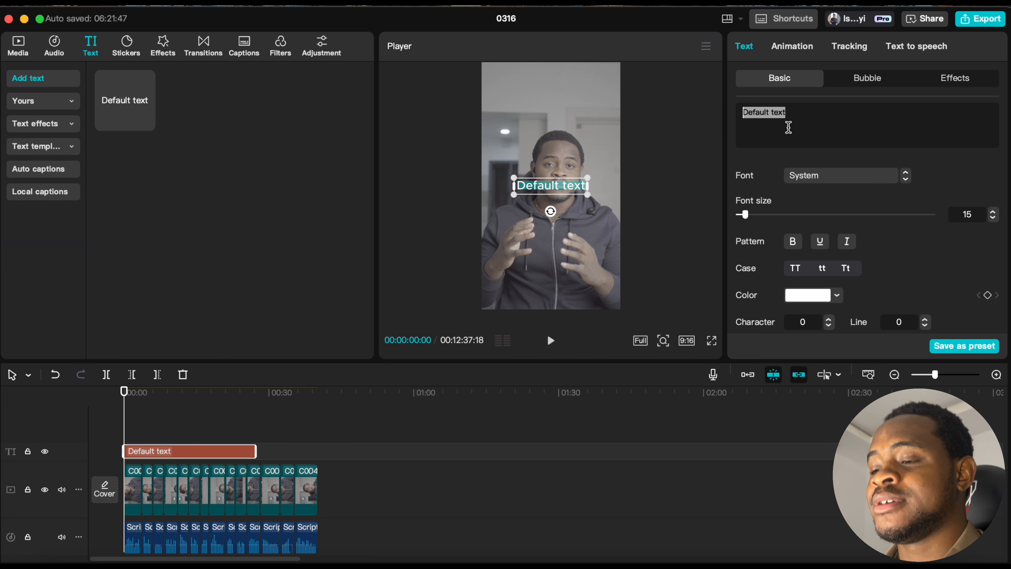
text(I')
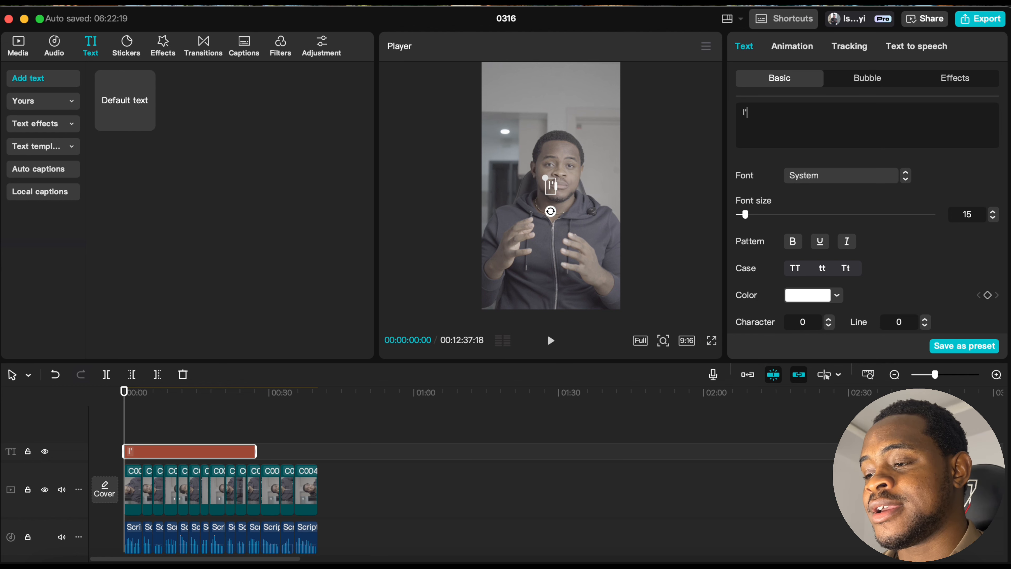
key(BackSpace)
key(BackSpace)
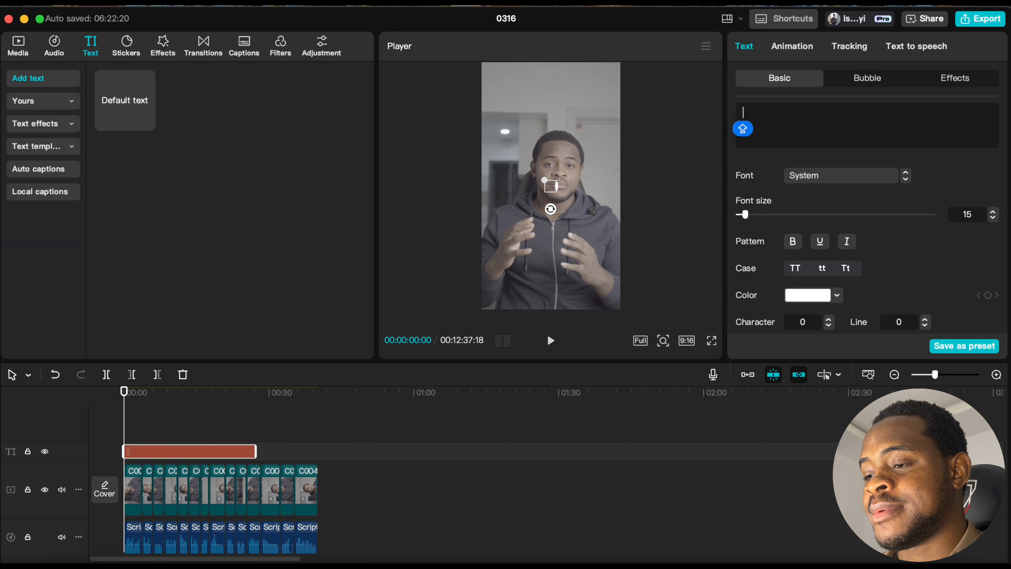
text(Hi my )
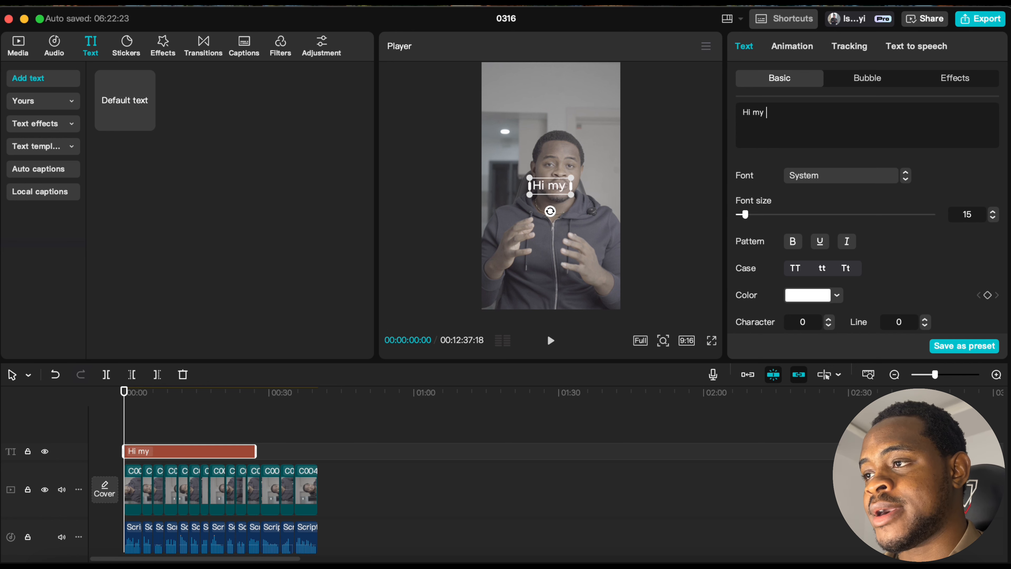
text(name is sai)
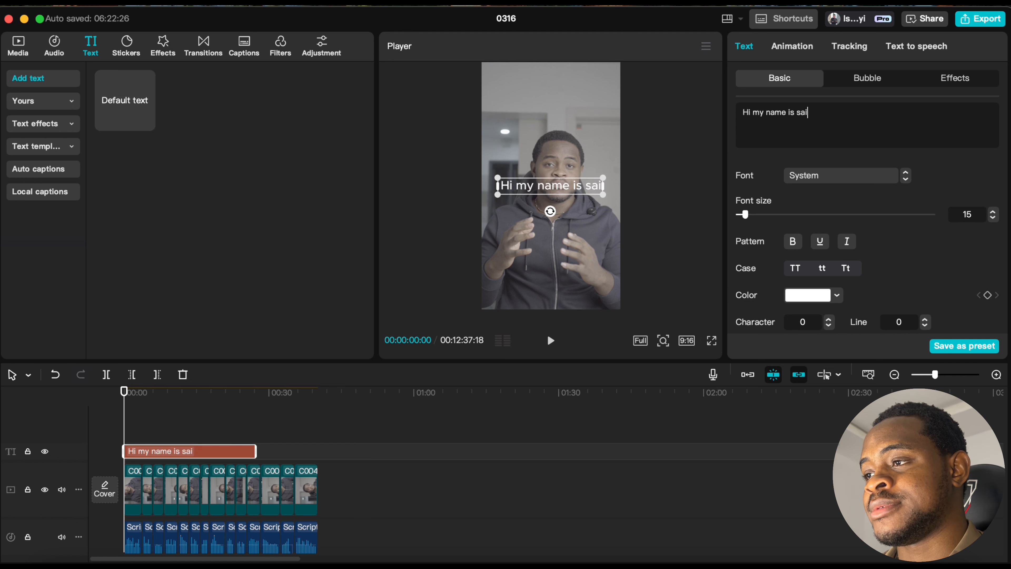
key(Return)
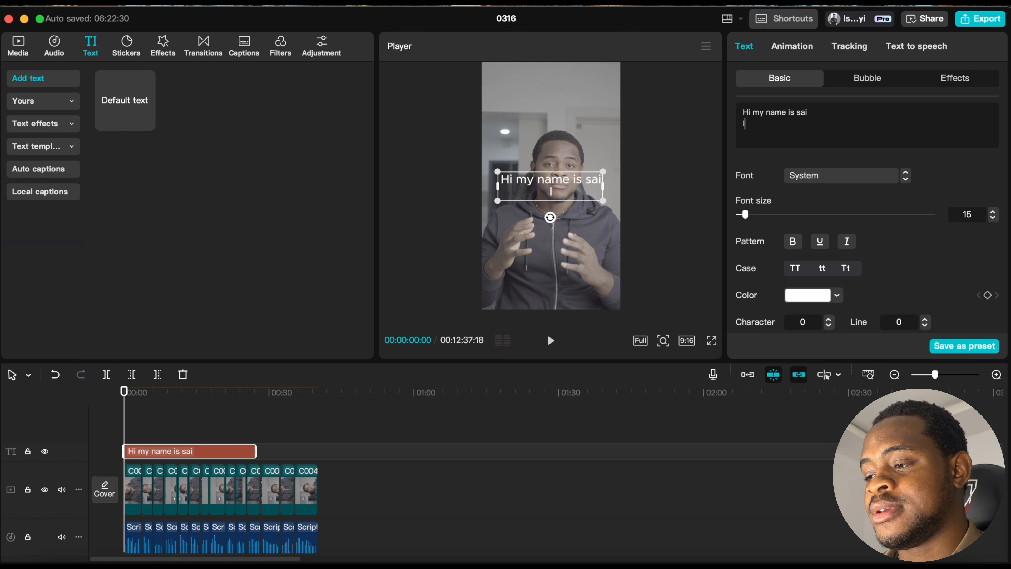
text(I'm a vid)
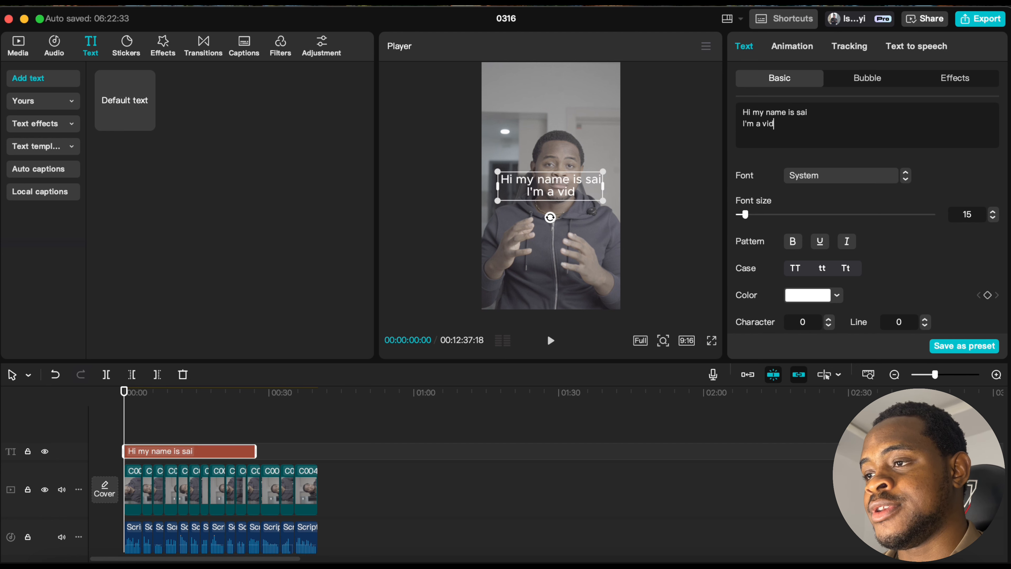
text(eo editor)
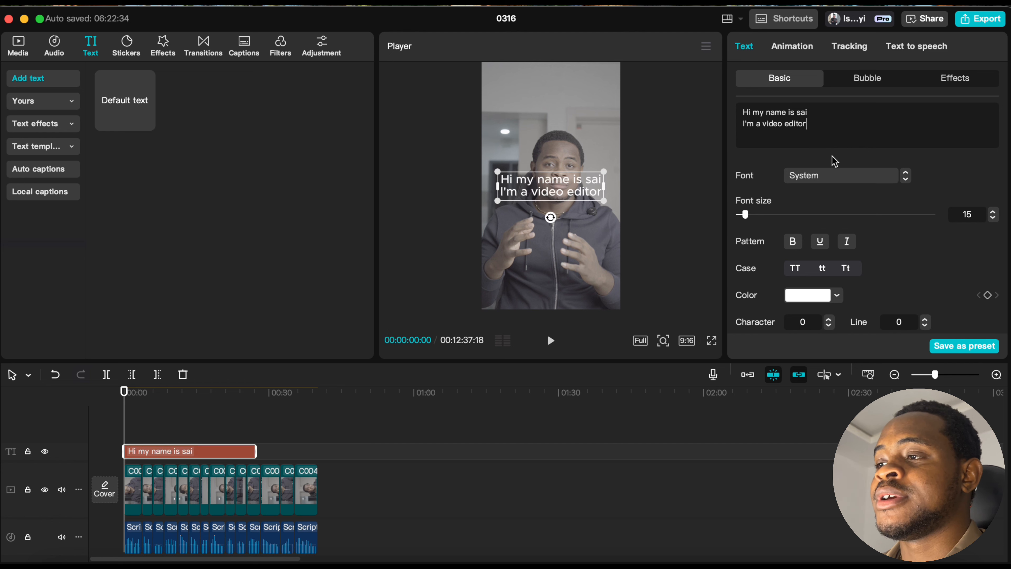
Change the introduction text's font to Montserrat Bold.
scroll(758, 179, down, 1)
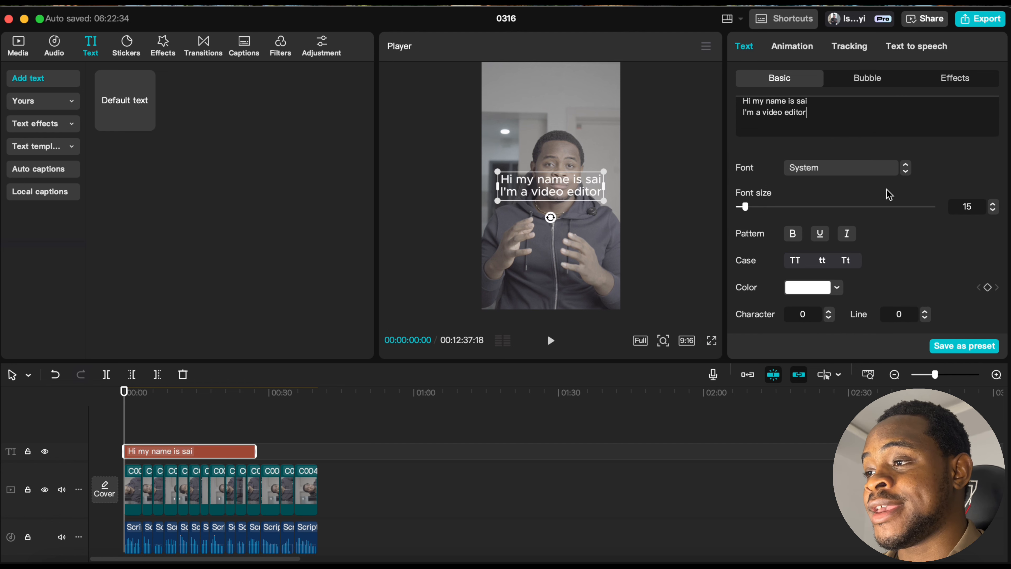
click(834, 176)
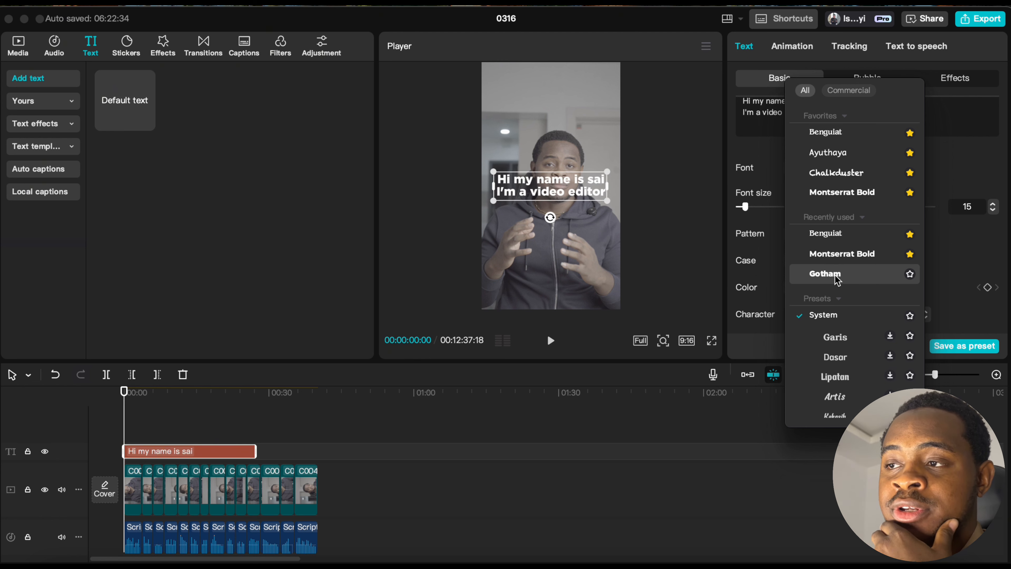
click(847, 254)
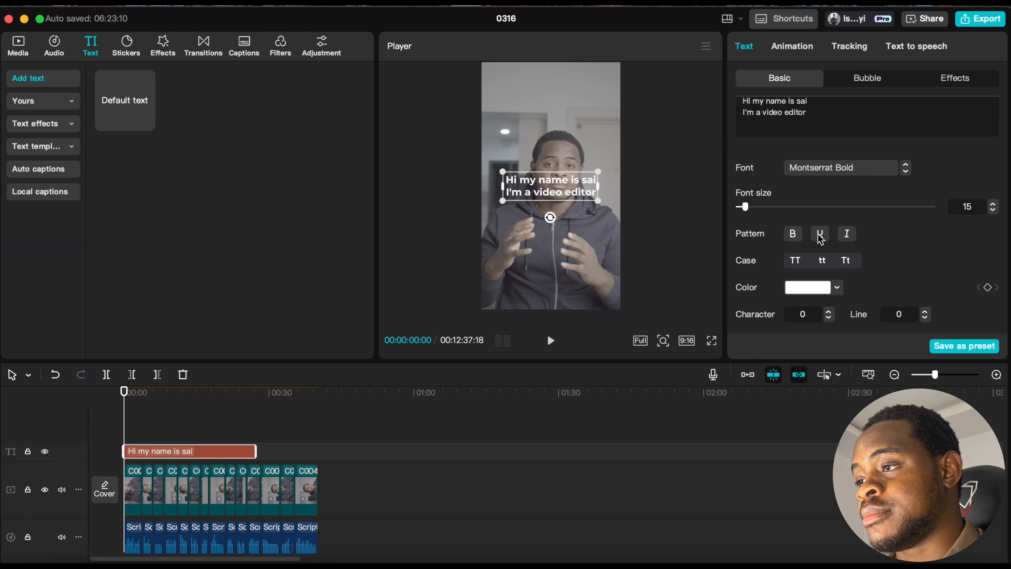
Try the bold, underline and italic styles one by one on the introduction text, and leave all three off.
click(794, 235)
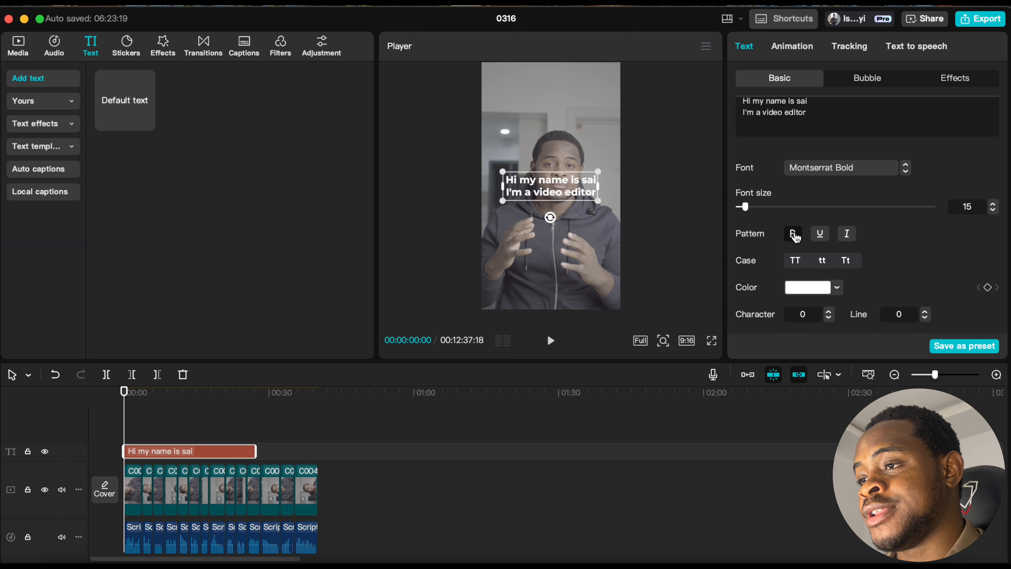
click(820, 234)
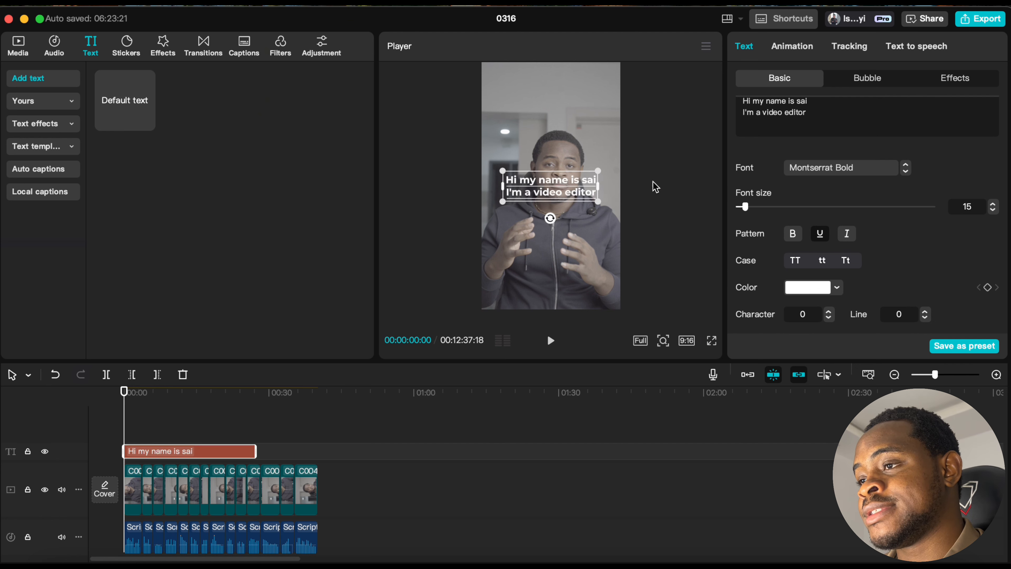
click(846, 234)
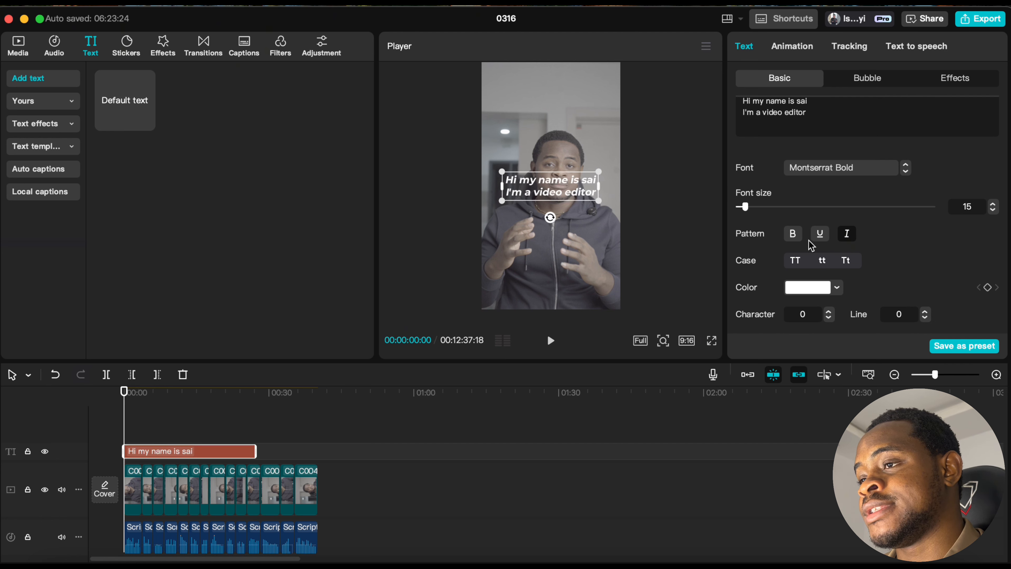
click(846, 235)
Preview the introduction text in uppercase and lowercase, and set it to title case.
scroll(741, 267, down, 2)
scroll(746, 239, down, 2)
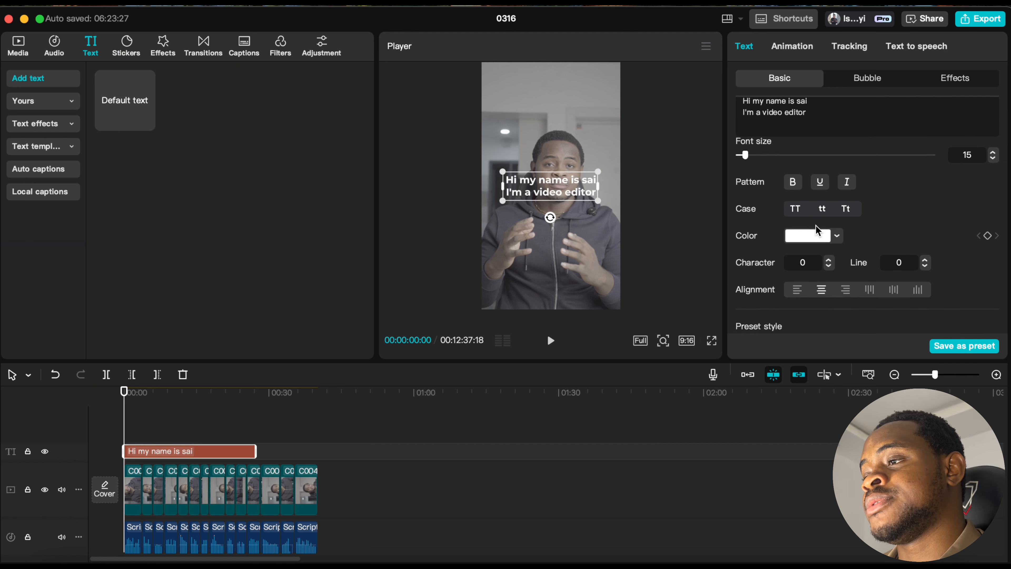
click(795, 203)
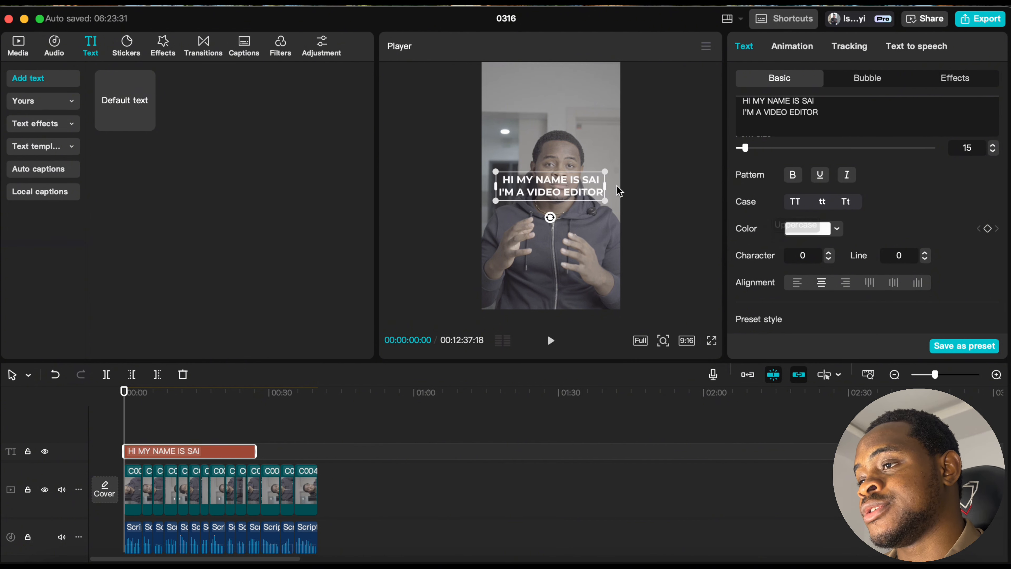
click(820, 204)
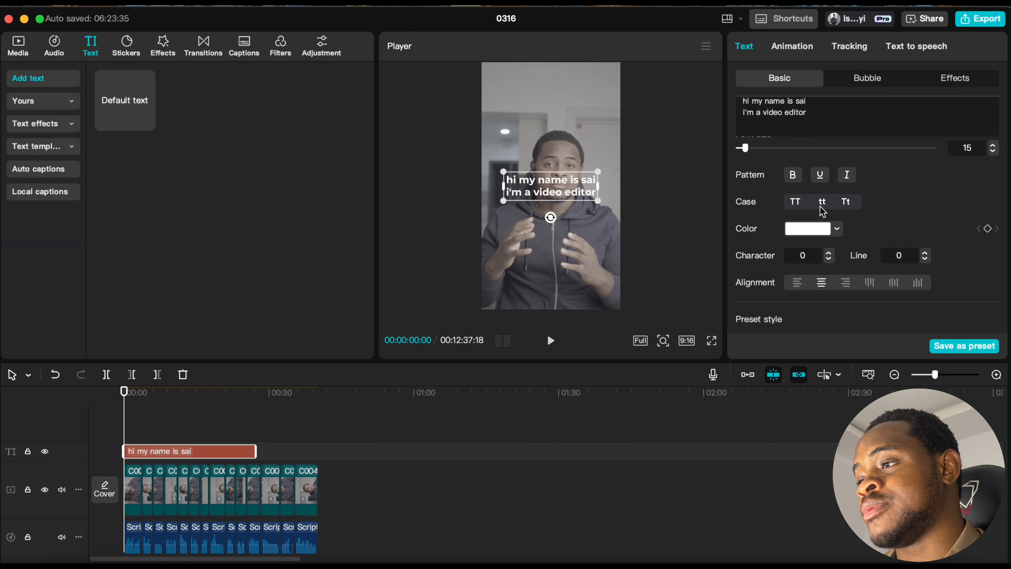
click(853, 203)
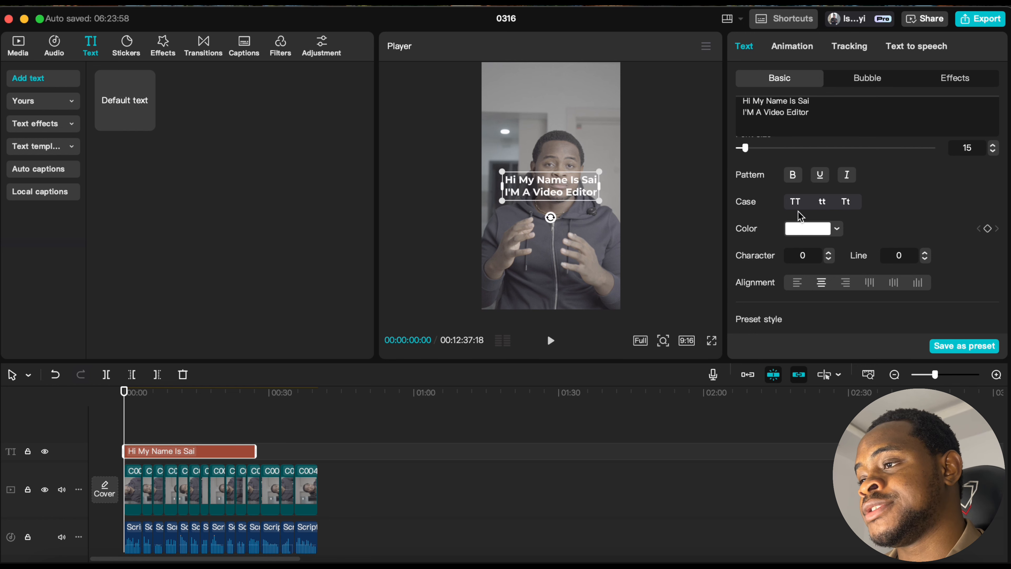
Set the introduction text's colour to the dark red 641C1C.
scroll(797, 205, down, 2)
click(811, 190)
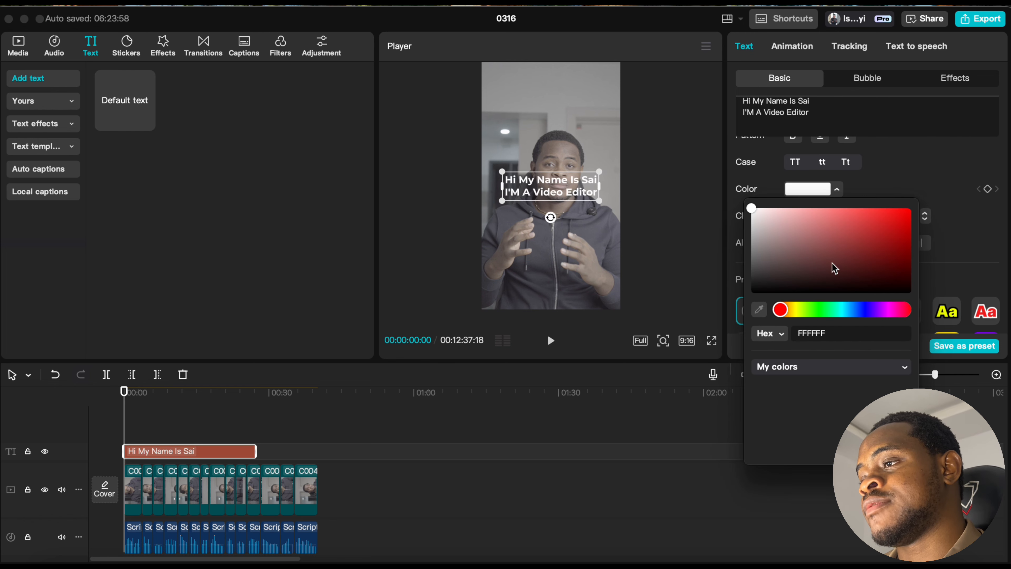
click(831, 250)
drag(839, 246, 866, 259)
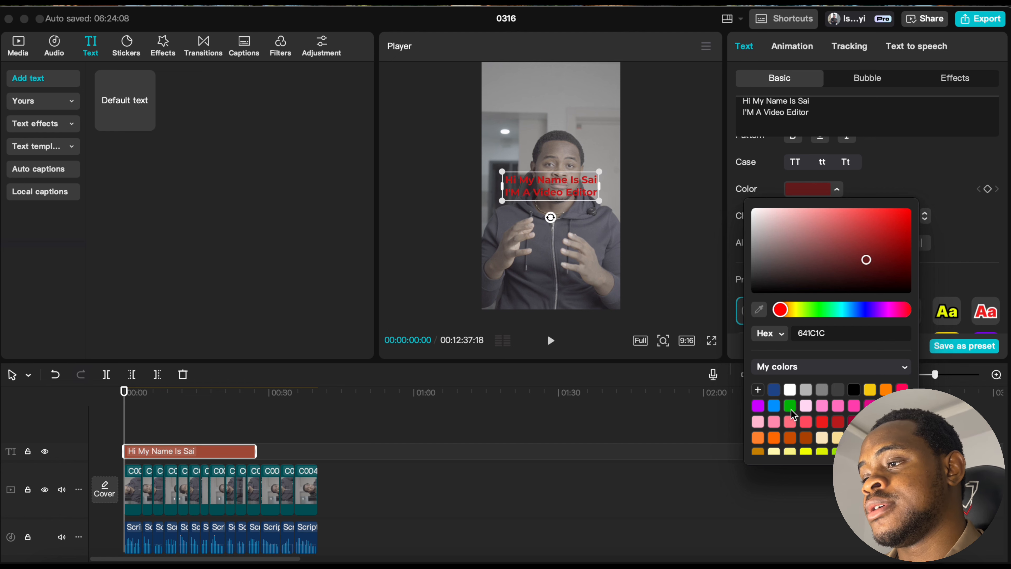
Try a dusty pink and a muted green on the introduction text, and set its colour to a saved bright green.
click(788, 234)
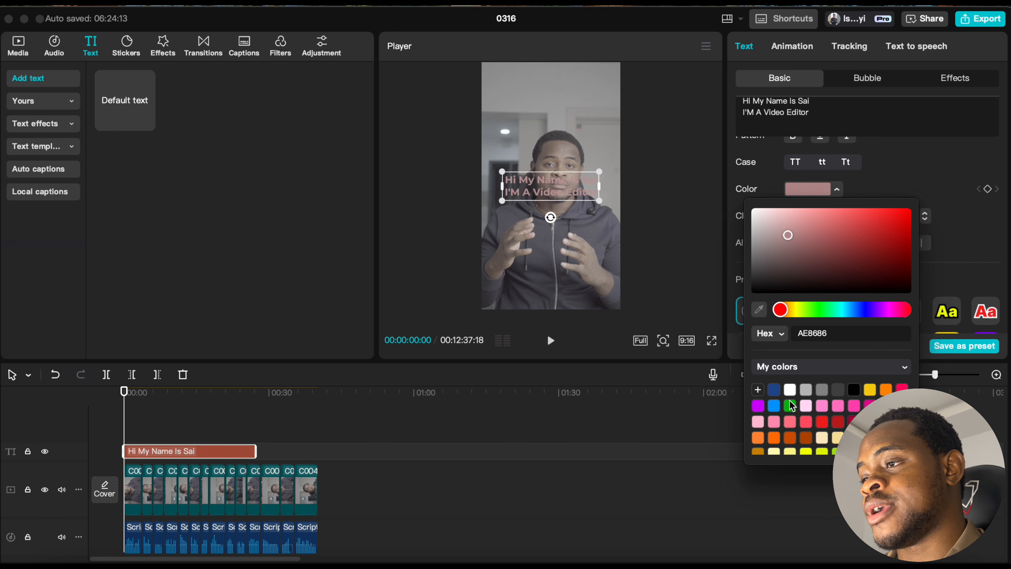
click(819, 310)
click(863, 226)
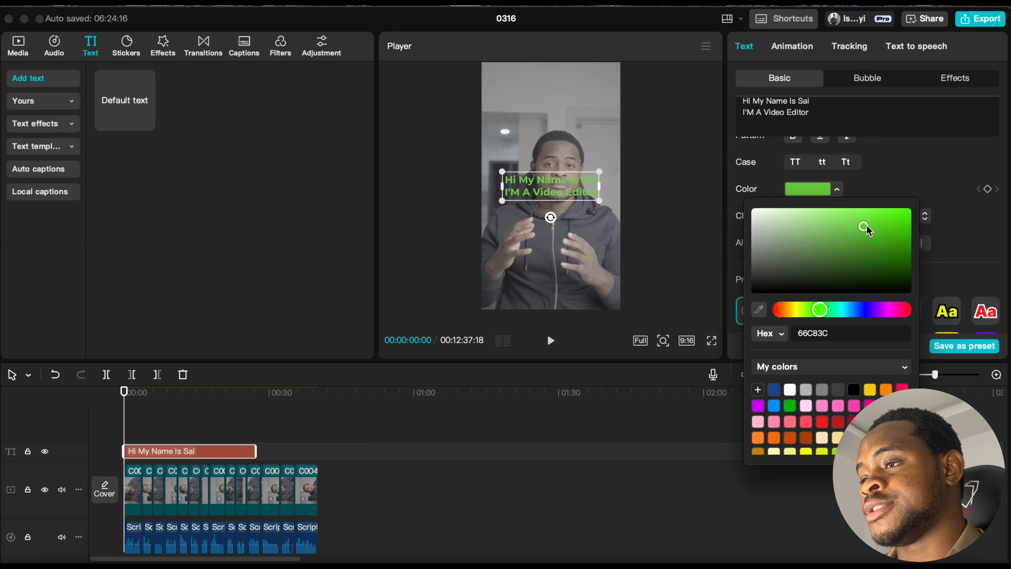
scroll(793, 410, down, 3)
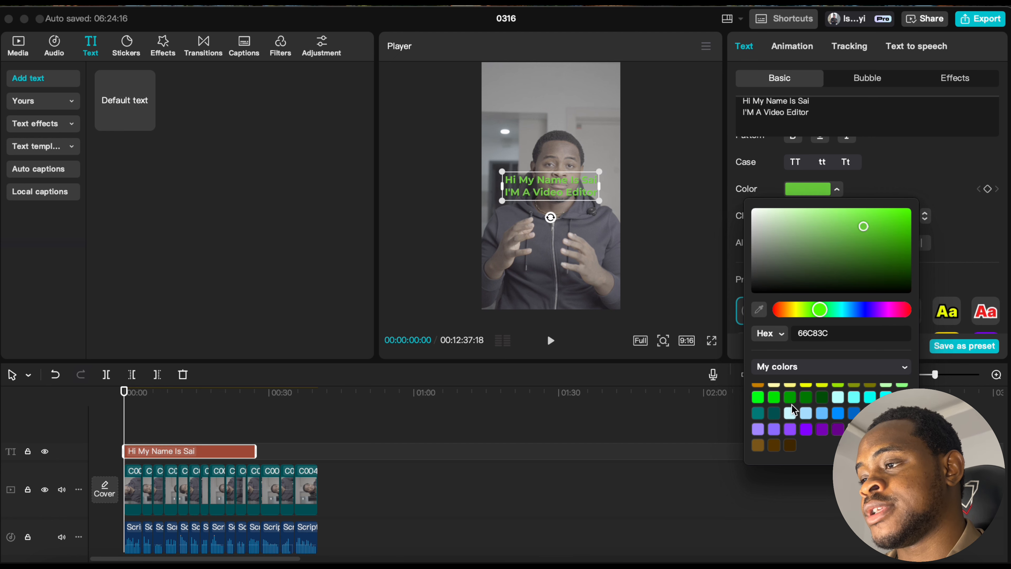
click(779, 400)
click(961, 247)
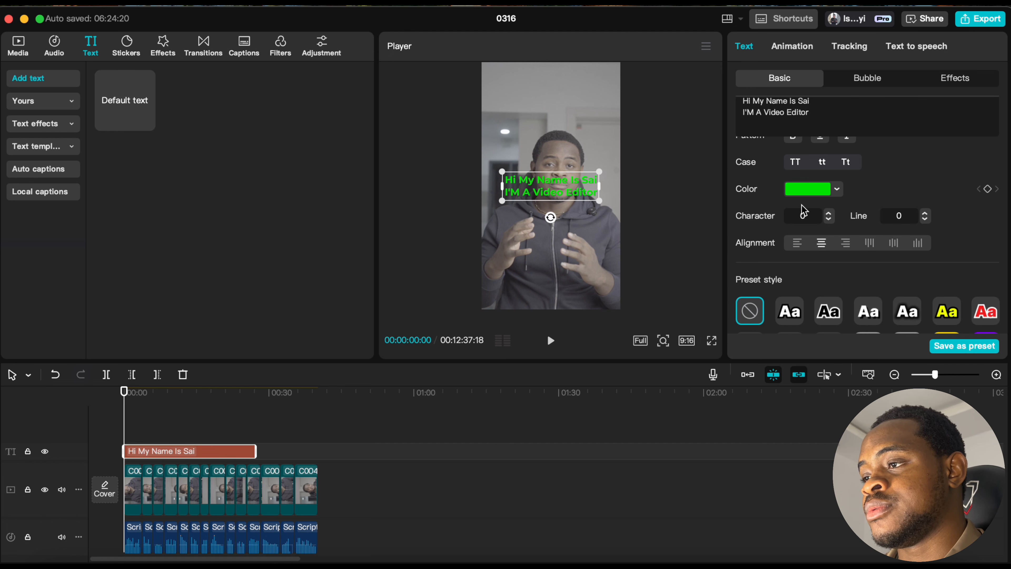
Increase the introduction text's character spacing to 3 and return it to 0.
click(830, 213)
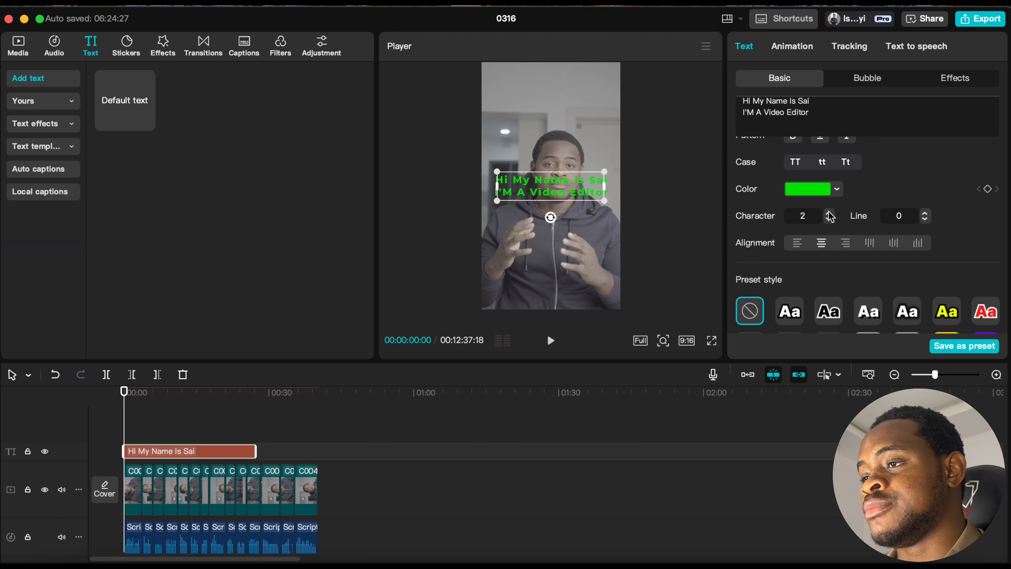
click(830, 213)
click(830, 213)
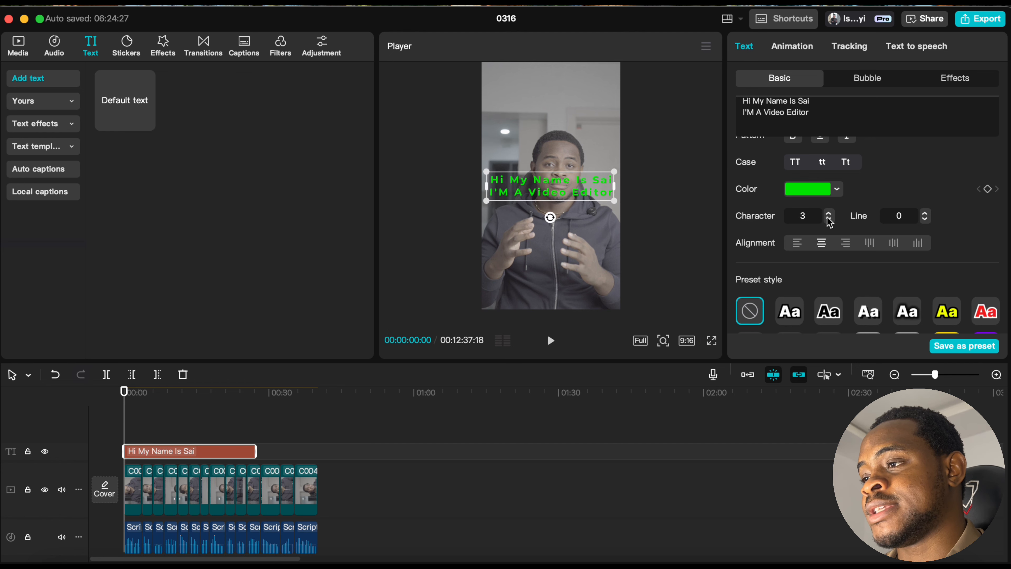
click(829, 220)
click(829, 221)
click(829, 220)
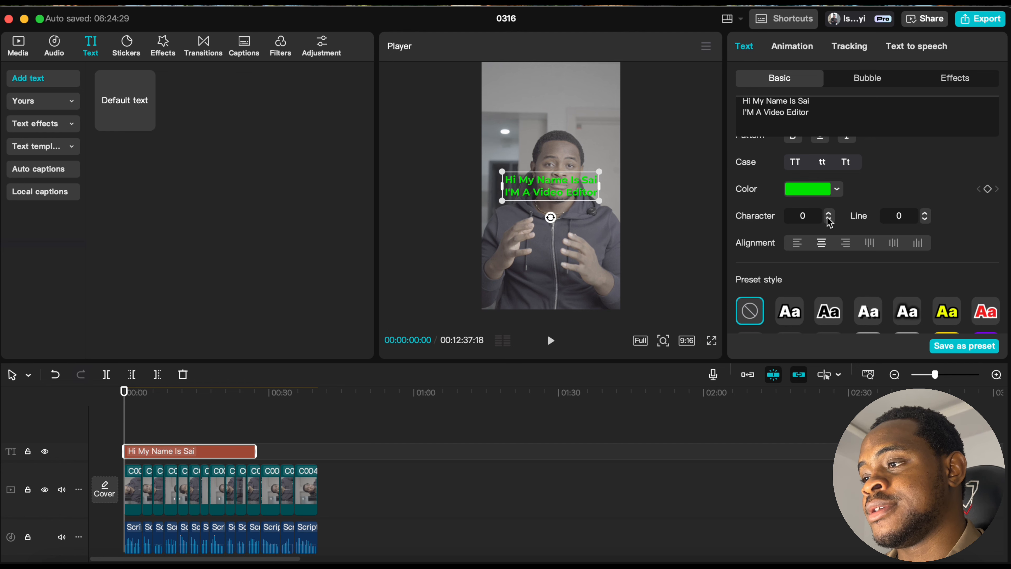
Increase the introduction text's line spacing to 12.
click(926, 214)
click(926, 214)
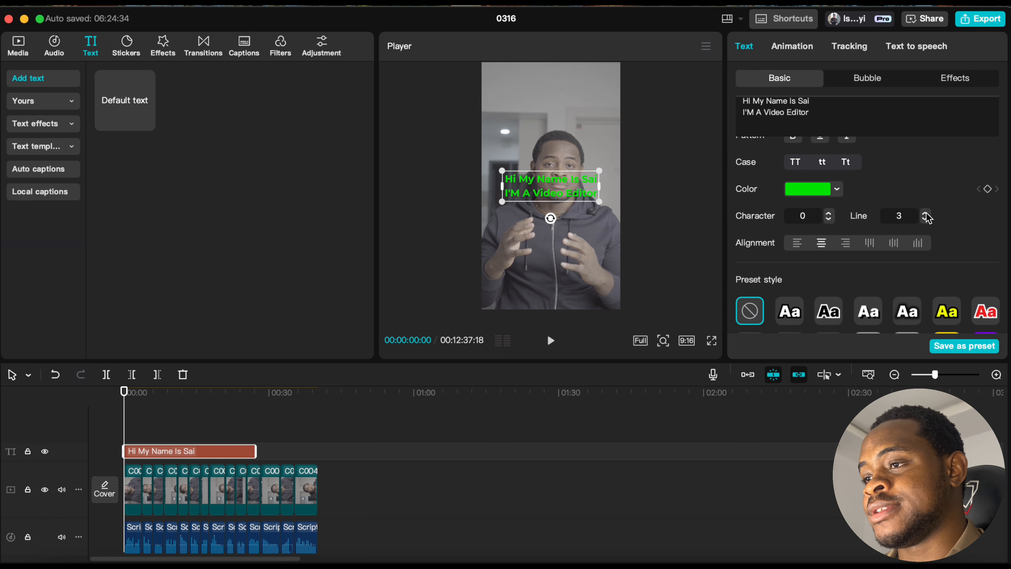
click(925, 214)
click(926, 214)
click(926, 214)
click(926, 215)
click(926, 214)
click(926, 215)
click(926, 214)
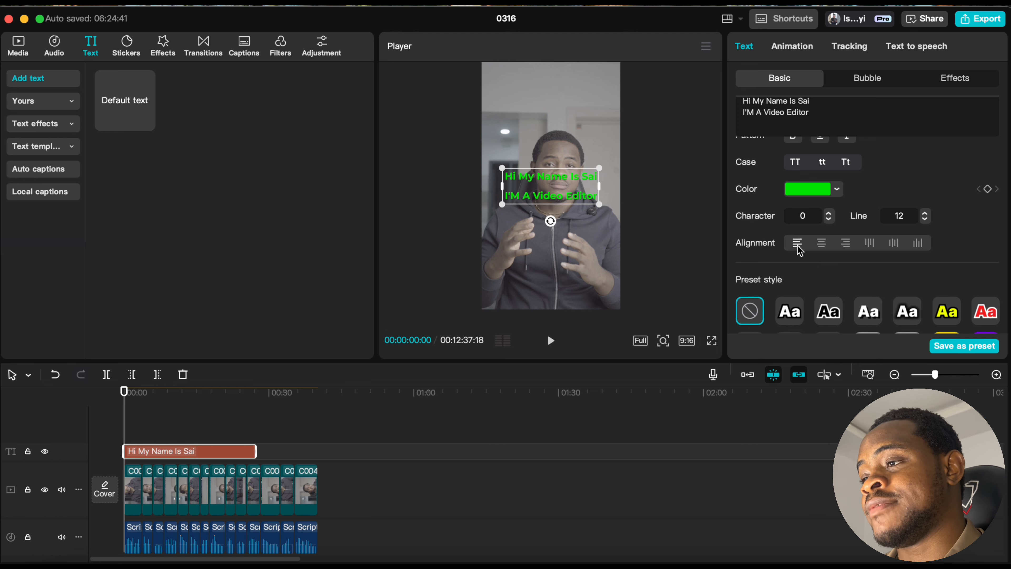
Compare centre and right alignment on the two equally wide text lines, and leave the text centred.
click(820, 244)
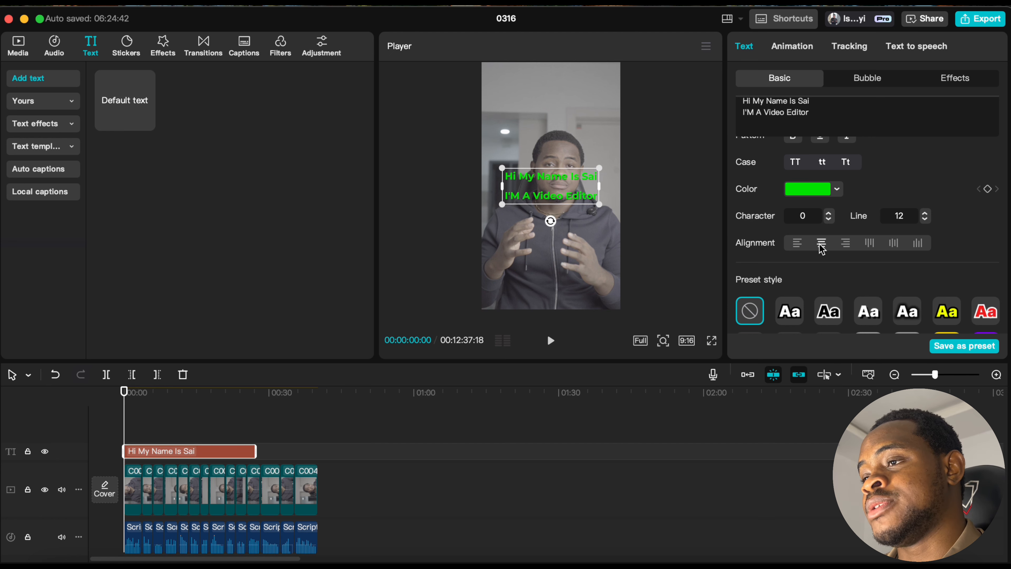
click(849, 247)
click(820, 244)
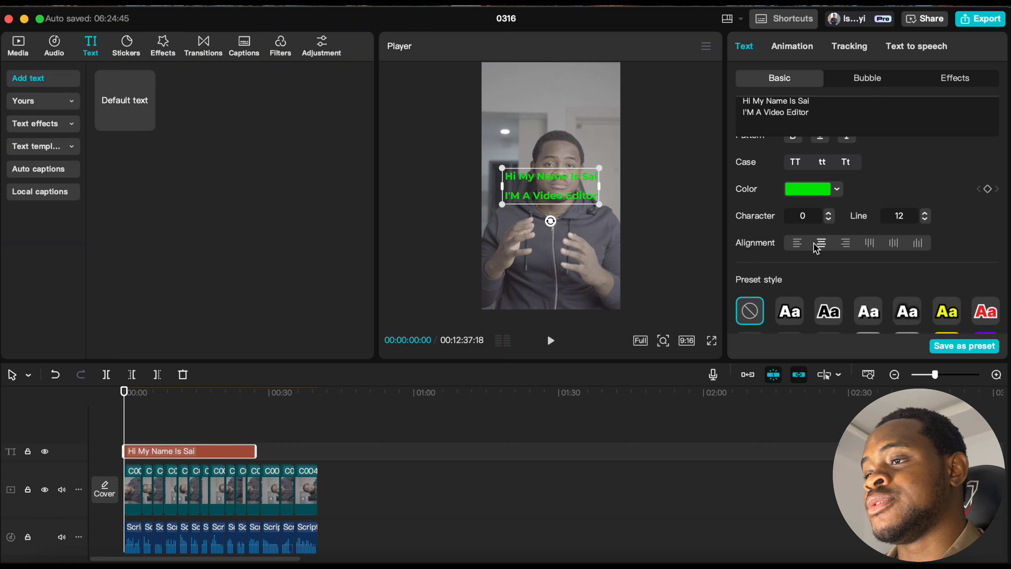
Delete the word "Editor" from the end of the introduction text's second line.
double_click(589, 199)
click(589, 199)
drag(596, 196, 565, 195)
key(BackSpace)
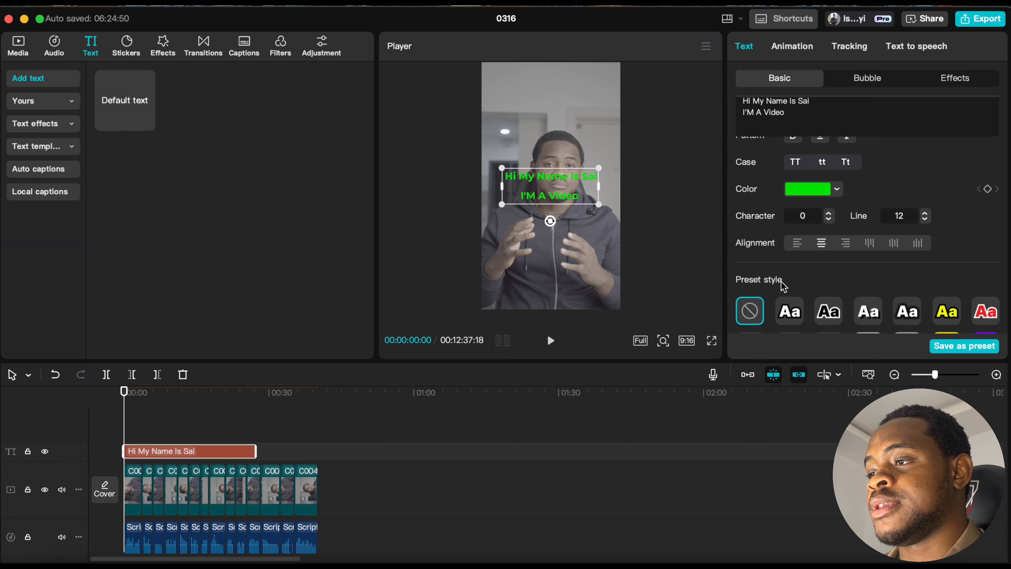
Try the left, right and three vertical alignments on the shortened text, and return it to horizontal centre alignment.
click(798, 244)
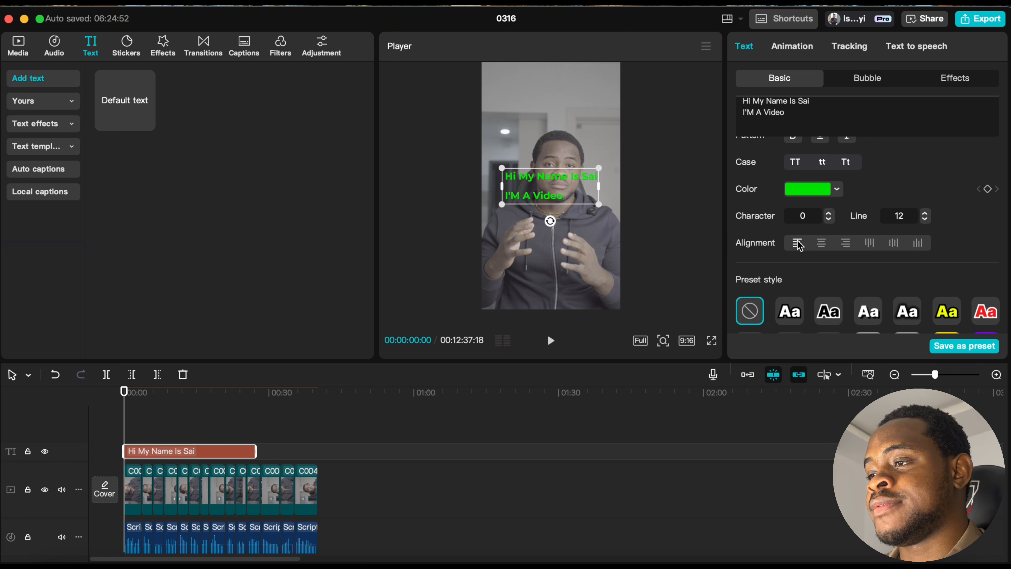
click(824, 244)
click(846, 244)
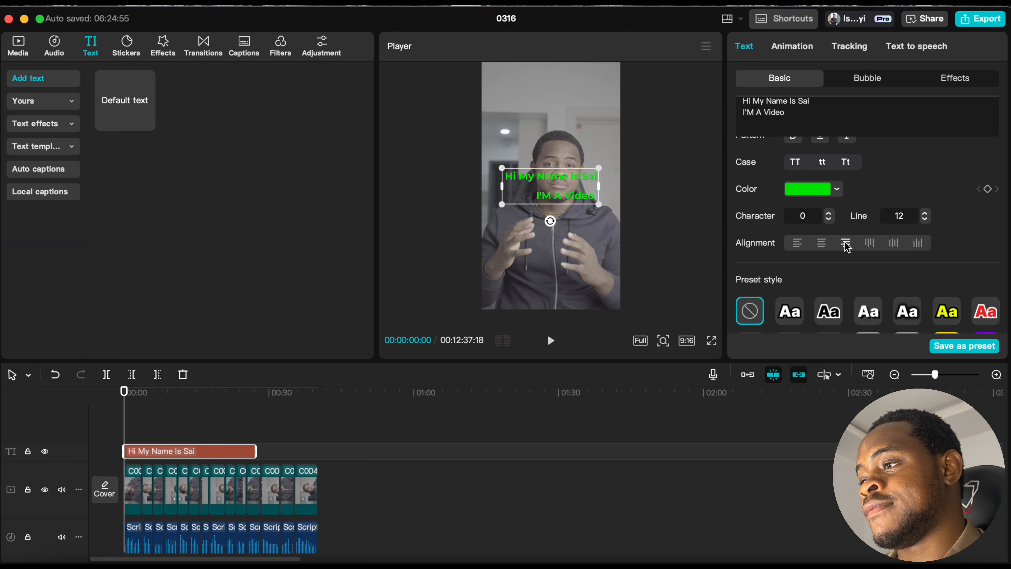
click(872, 246)
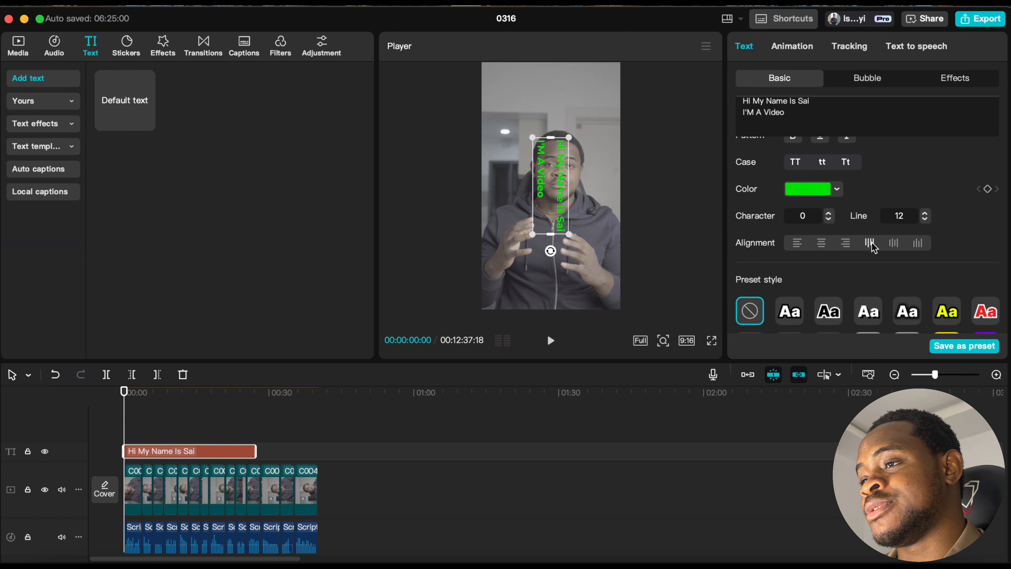
click(898, 250)
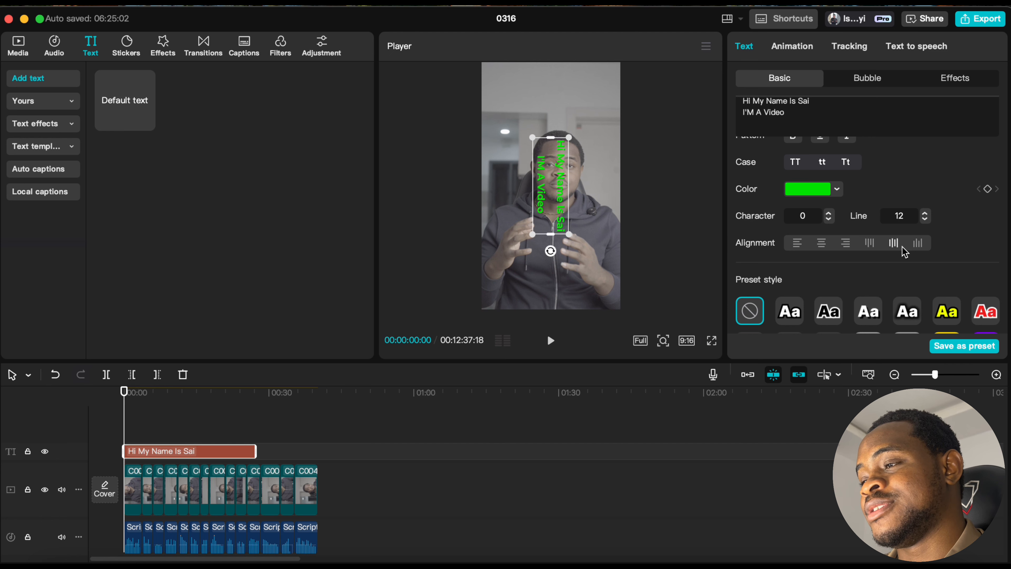
click(919, 250)
click(870, 247)
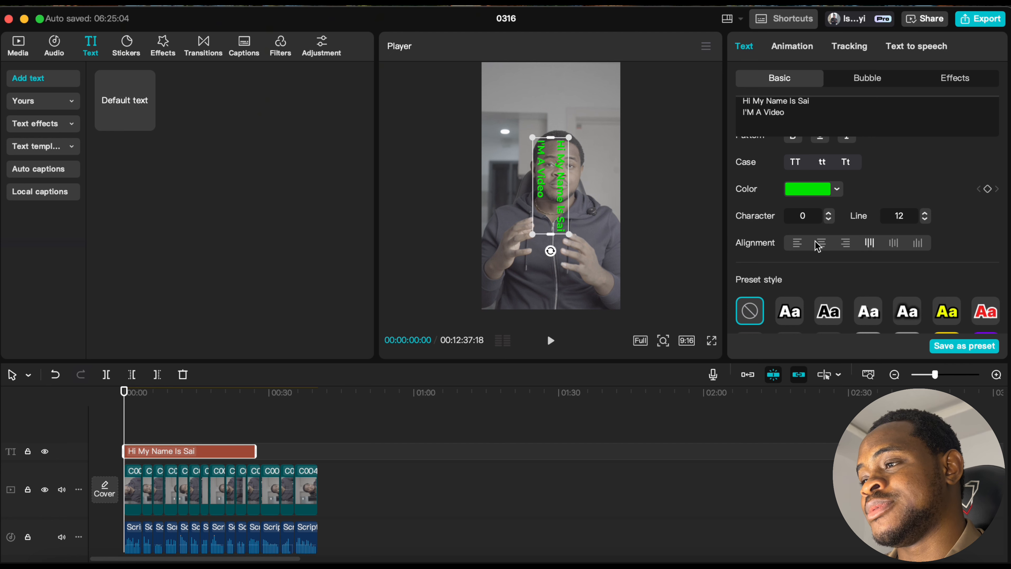
click(801, 246)
click(820, 245)
Show all preset styles and try the black-on-yellow, black-on-white and purple-on-white presets on the introduction text.
scroll(815, 258, down, 5)
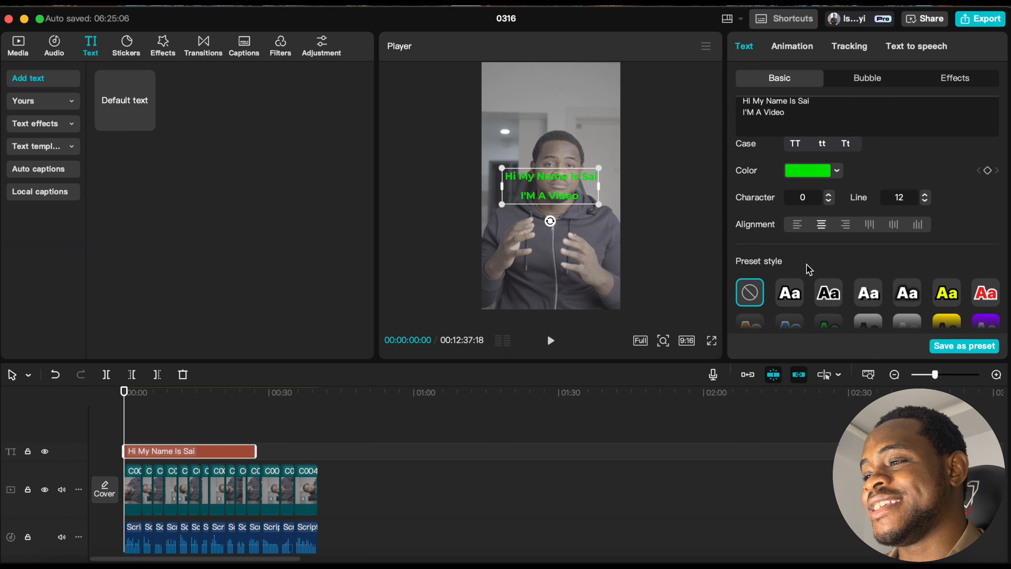
click(866, 221)
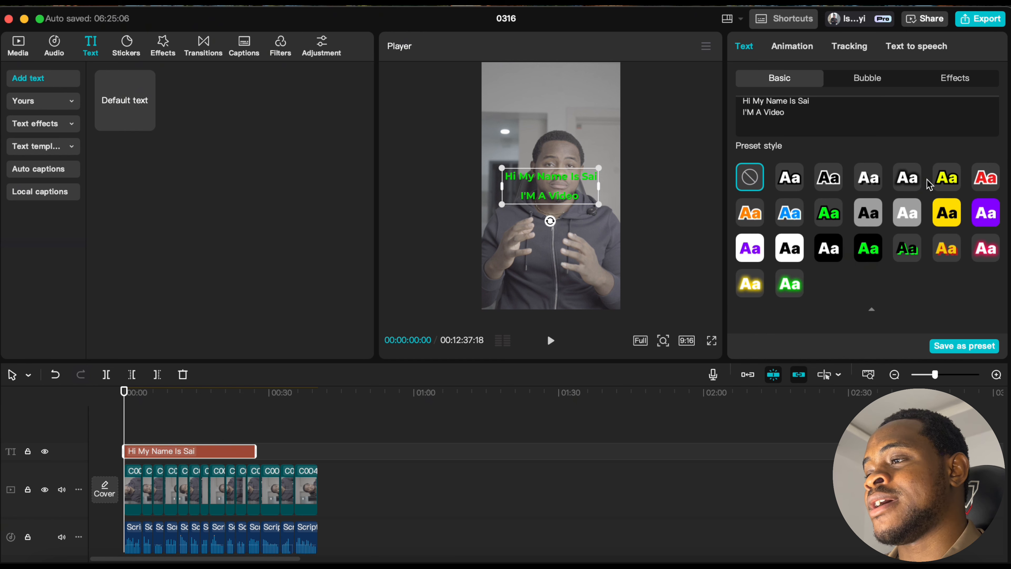
scroll(931, 185, down, 2)
click(948, 177)
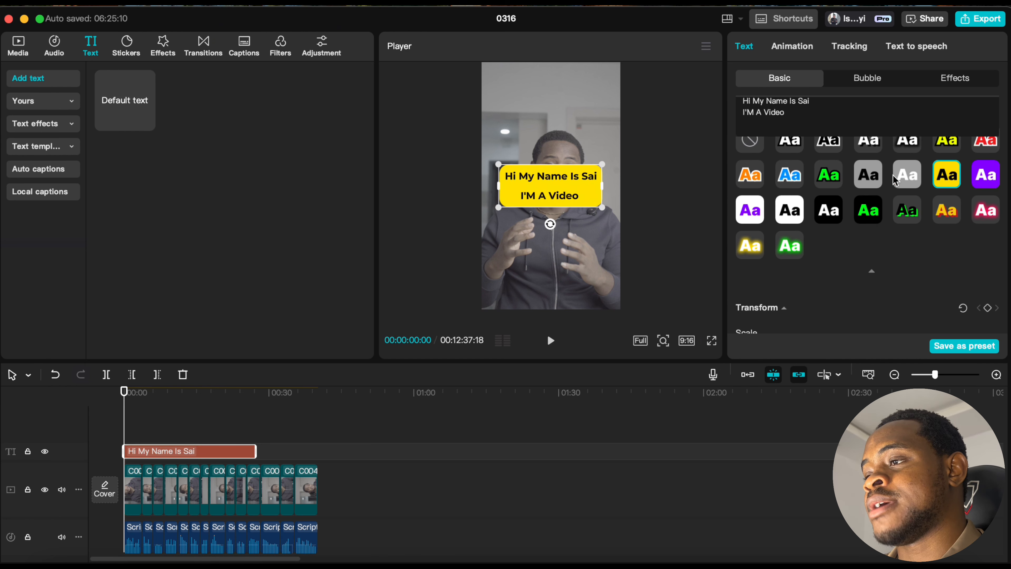
click(792, 208)
click(754, 207)
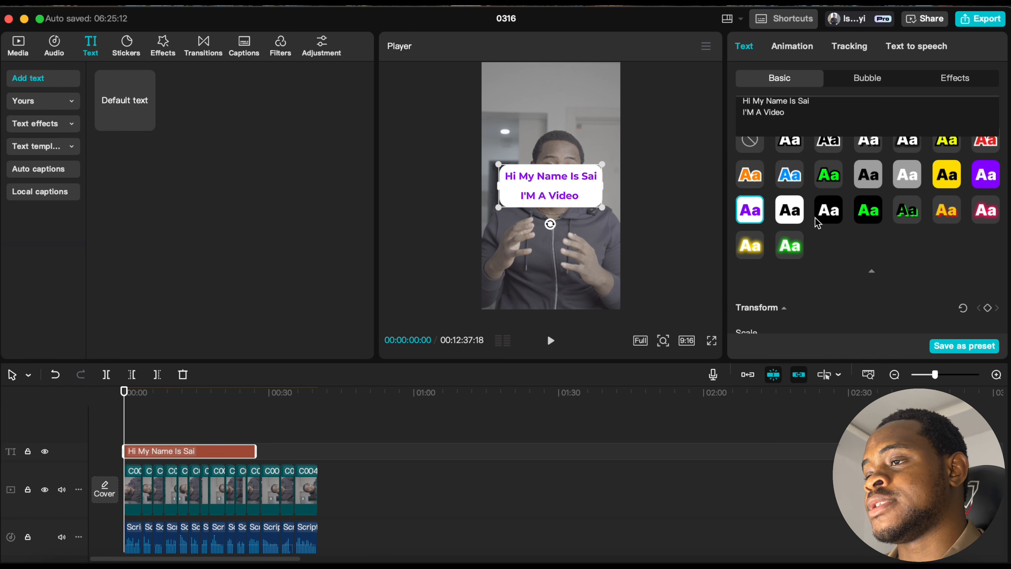
Try the grey-background, white-on-purple and black-outlined presets on the introduction text, and clear the preset to leave plain white text.
scroll(873, 203, up, 1)
click(873, 215)
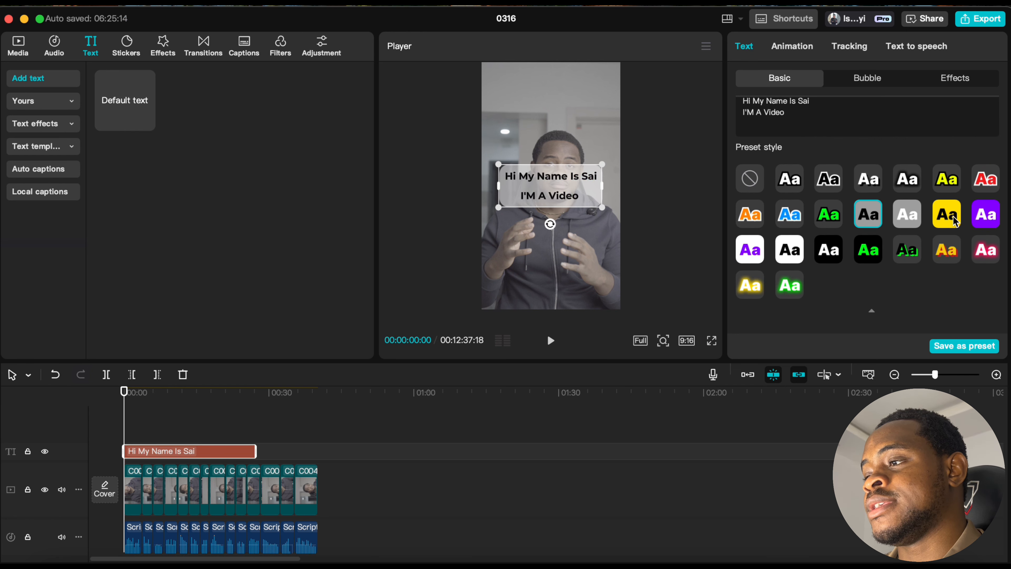
click(985, 214)
scroll(823, 203, up, 1)
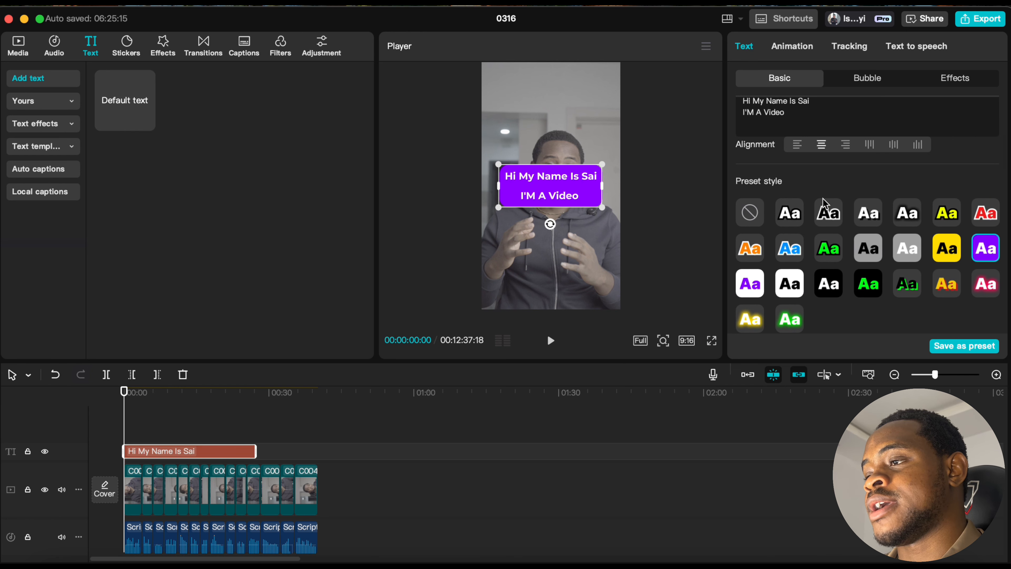
click(908, 255)
click(793, 215)
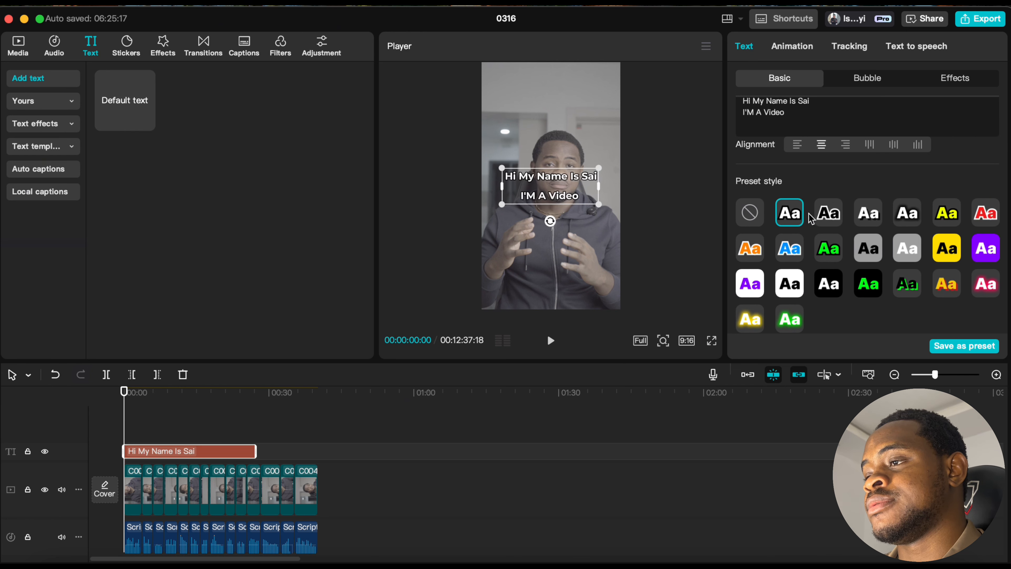
click(750, 213)
Enlarge the introduction text with the Transform scale setting and undo the change.
scroll(871, 289, down, 5)
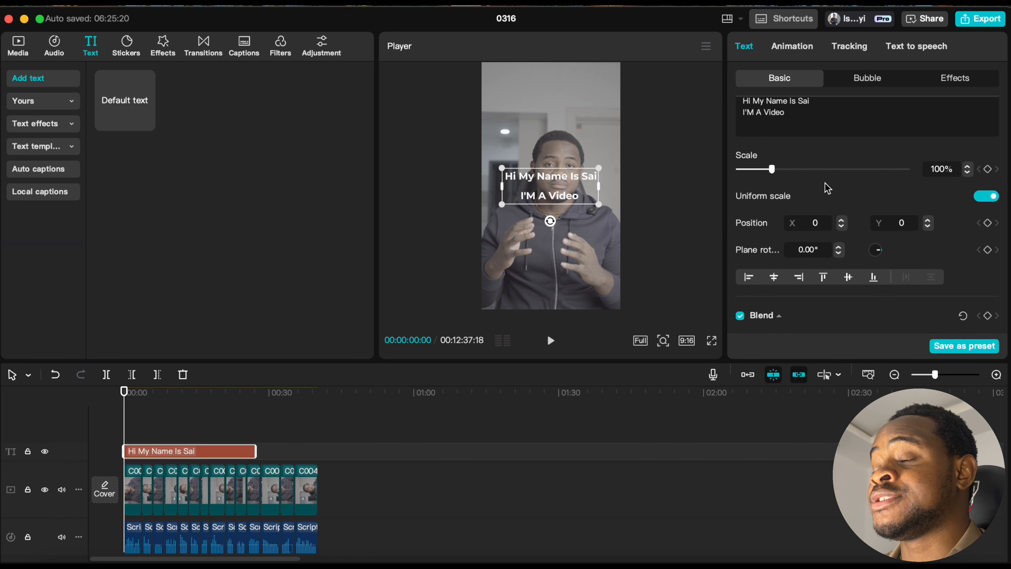
scroll(826, 186, up, 2)
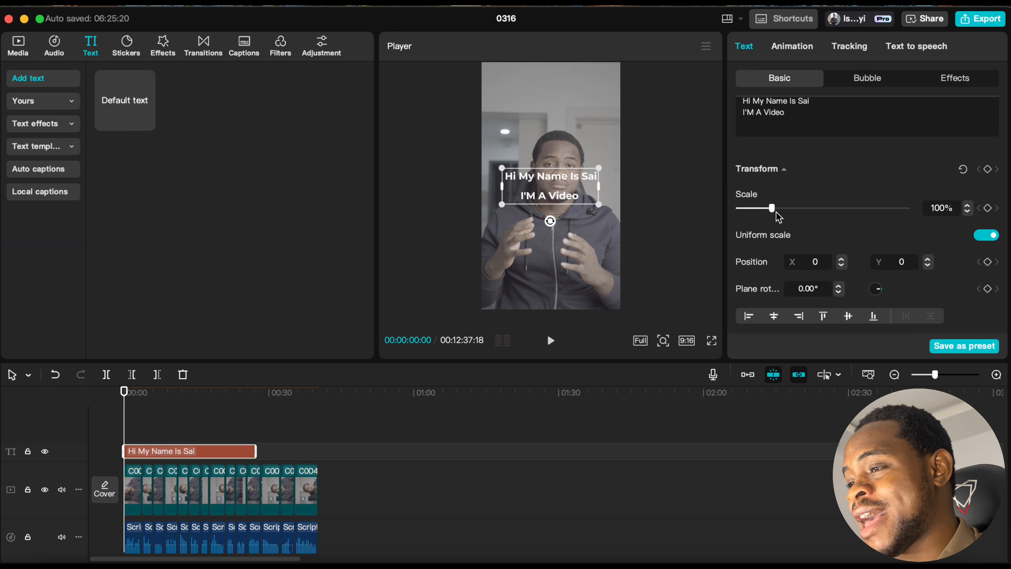
click(807, 211)
key(super+z)
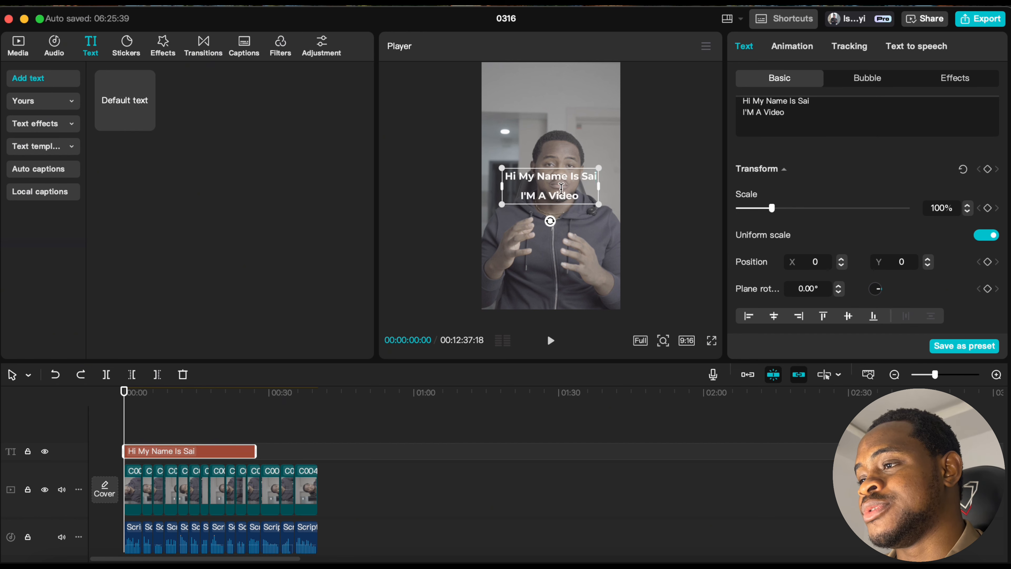
Move the introduction text to about X 468, Y 985, and to about X -121, Y -99, and undo both moves.
drag(558, 189, 587, 113)
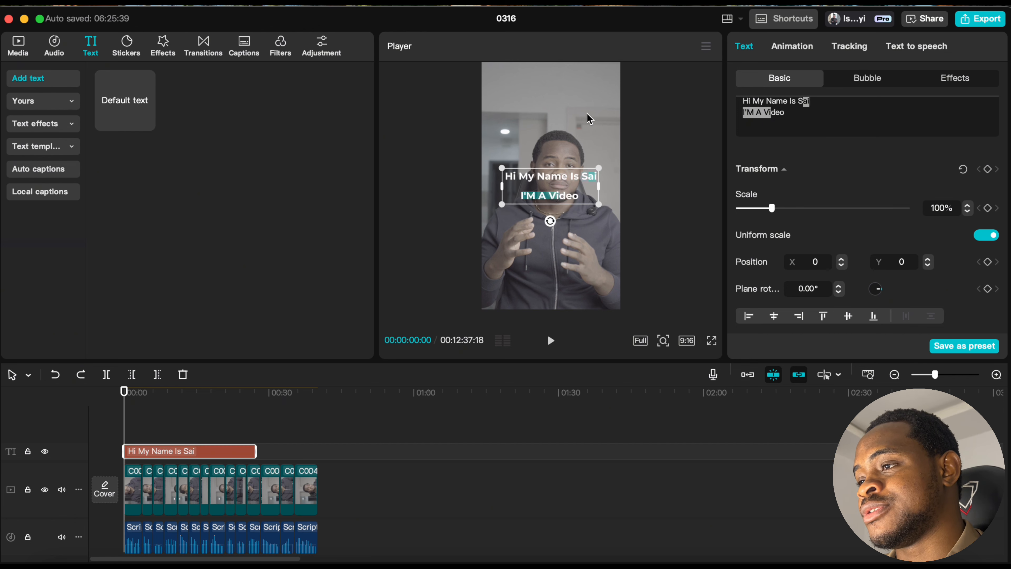
click(597, 249)
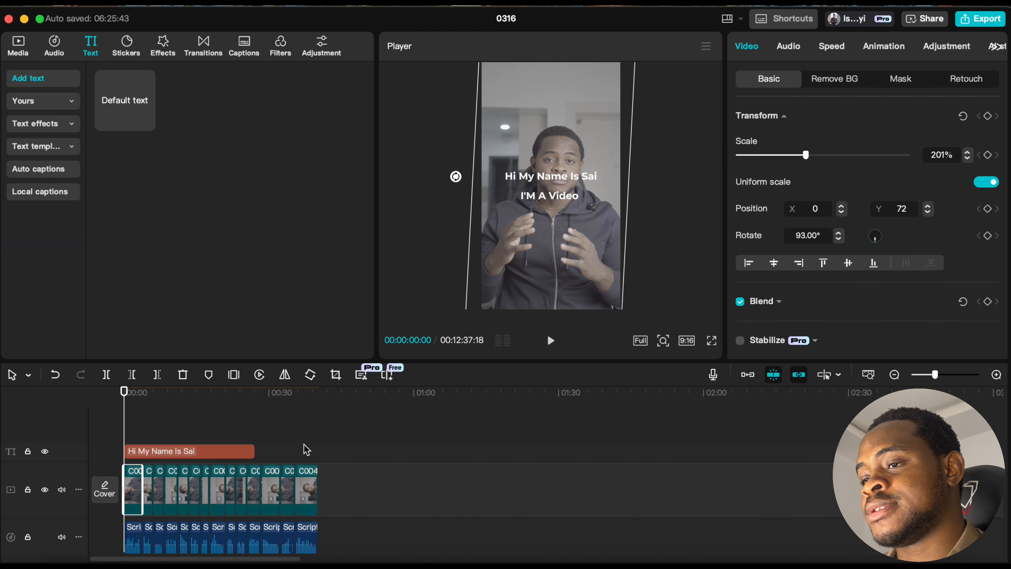
click(245, 453)
drag(572, 169, 601, 105)
scroll(847, 263, down, 8)
scroll(847, 263, down, 3)
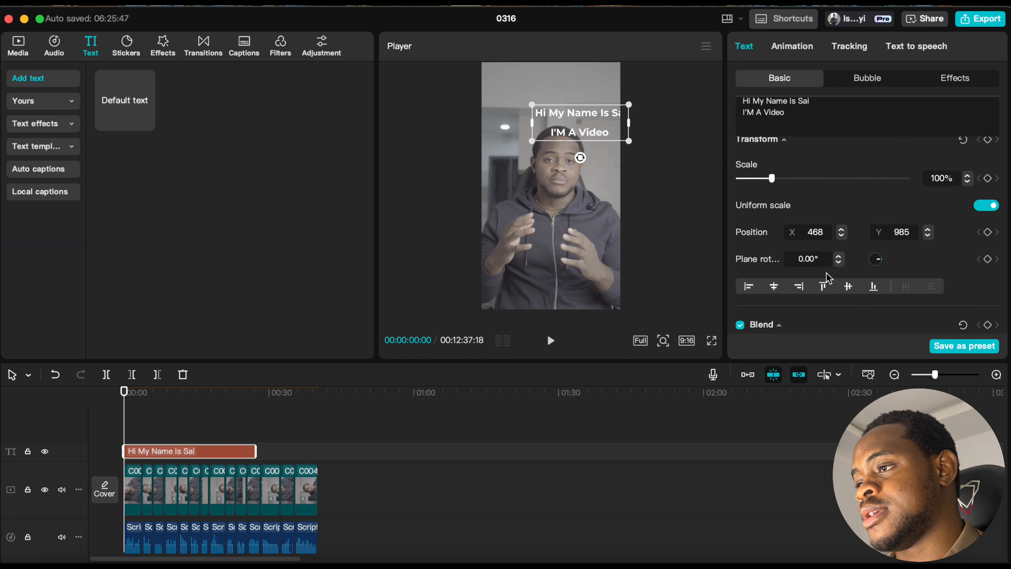
drag(590, 116, 555, 198)
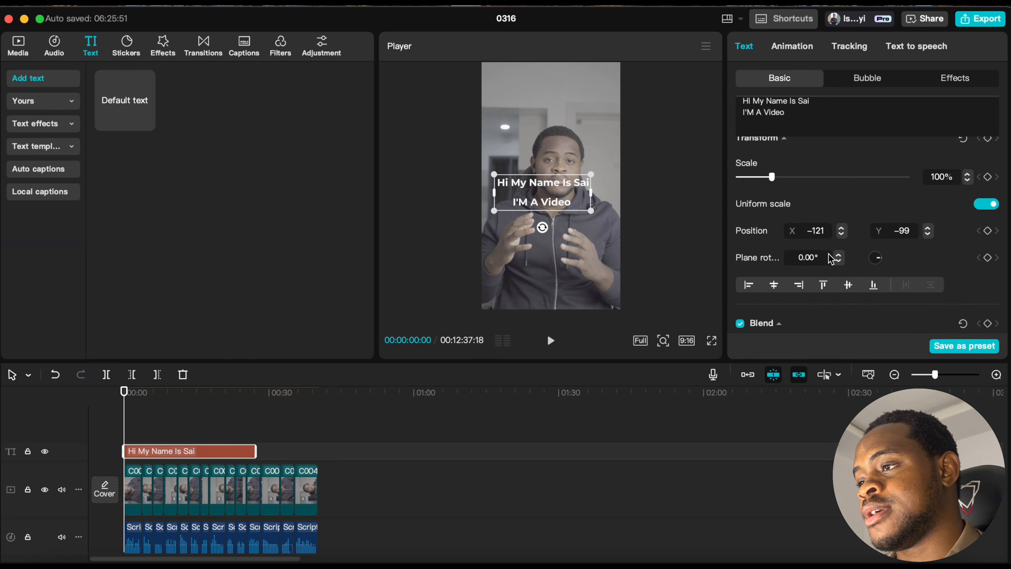
key(super+z)
key(super+z)
Try rotating the introduction text to about 140°, undo that, and set its plane rotation to 1°.
scroll(816, 267, down, 2)
scroll(815, 266, down, 2)
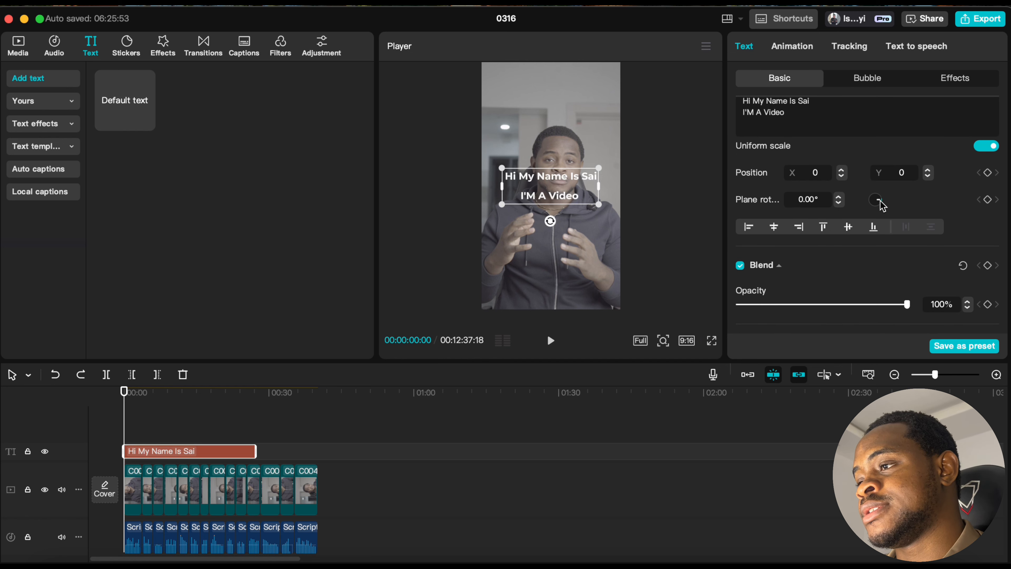
drag(880, 203, 865, 207)
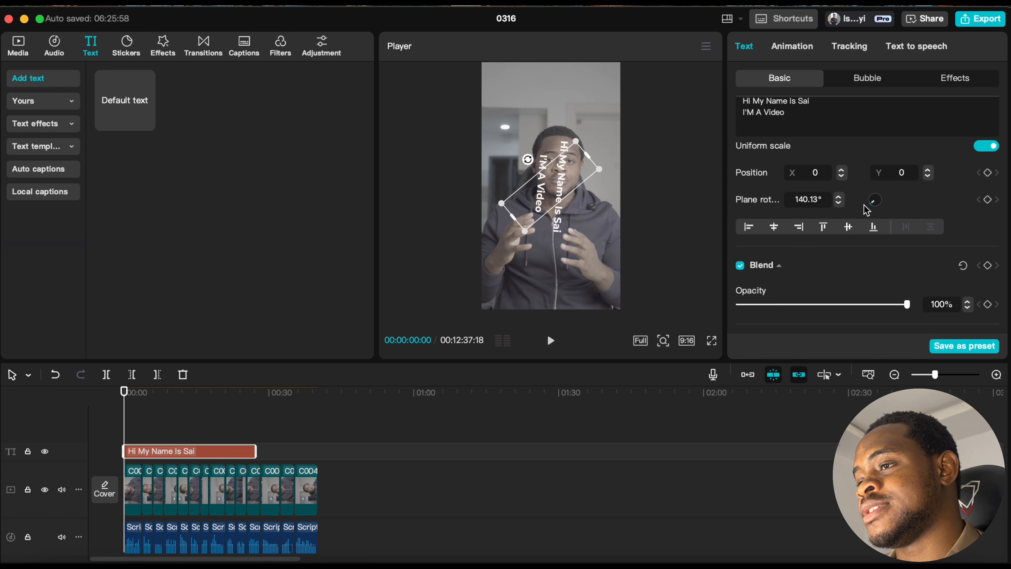
key(super+z)
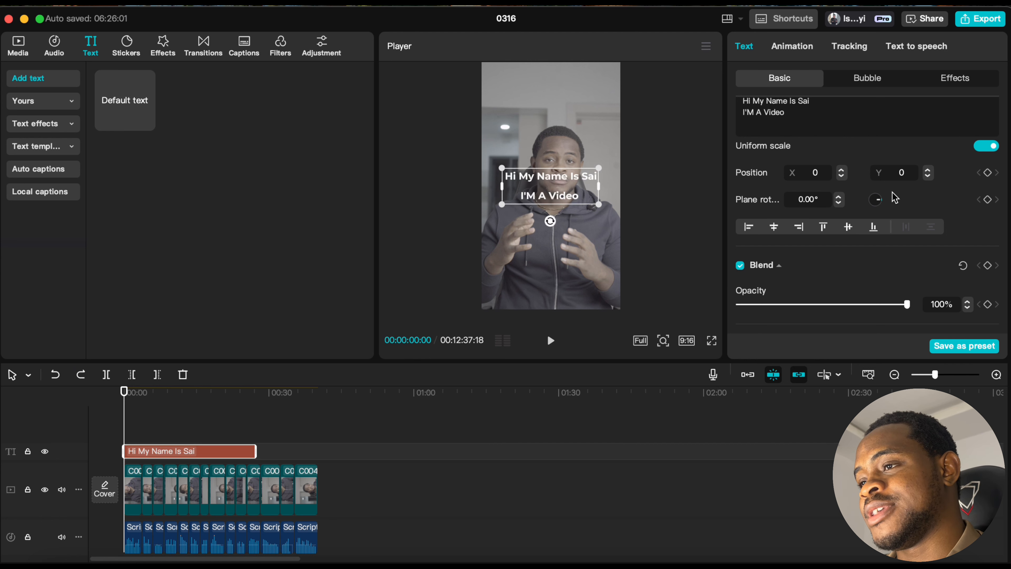
click(839, 198)
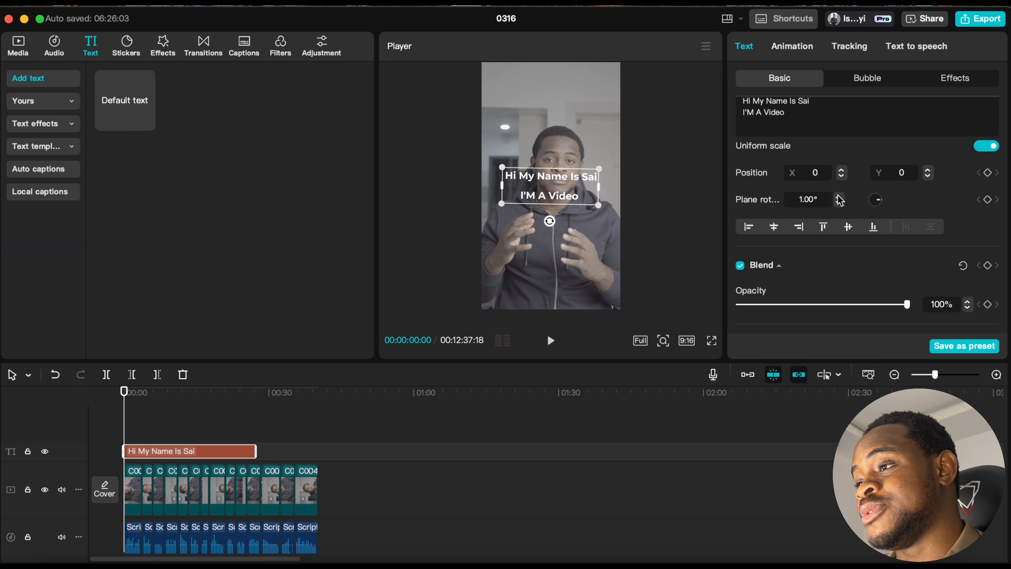
Try increasing the introduction text's plane rotation to 8°.
click(839, 197)
click(838, 197)
click(838, 198)
click(839, 197)
click(839, 197)
click(839, 198)
click(839, 198)
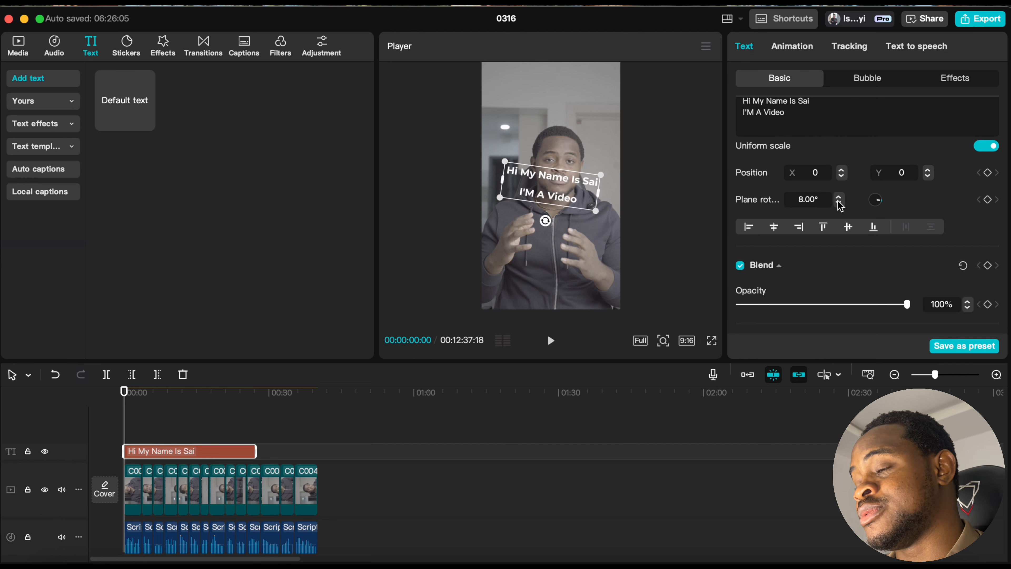
Set the introduction text's plane rotation back to 0°.
click(833, 204)
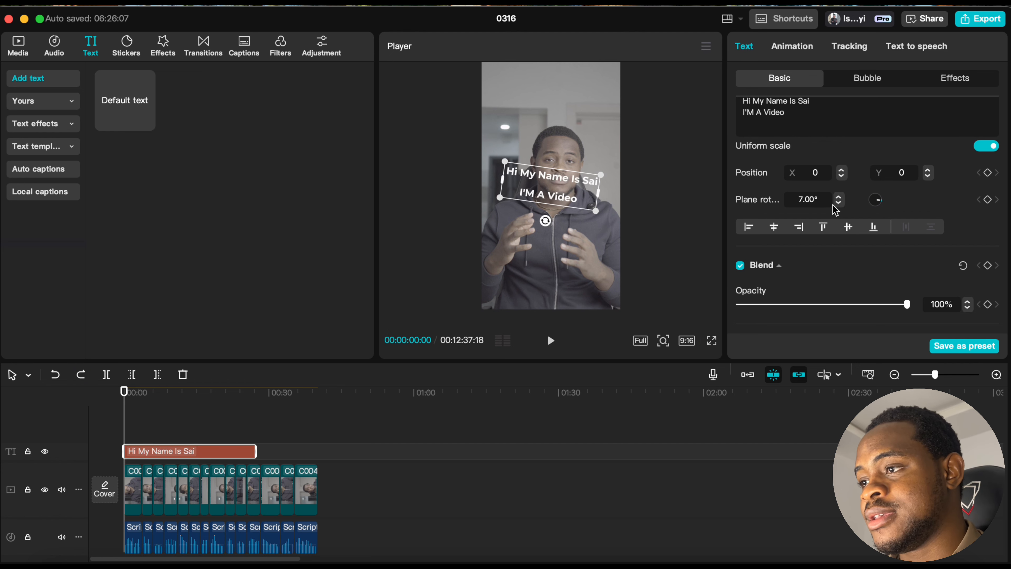
click(833, 204)
click(833, 204)
click(833, 204)
click(833, 204)
click(832, 204)
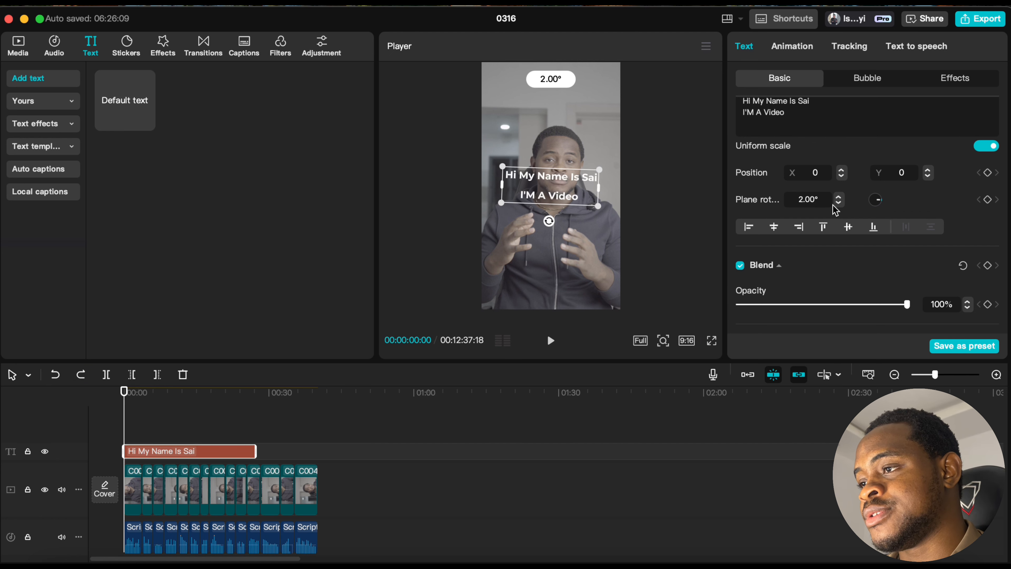
click(833, 204)
click(832, 204)
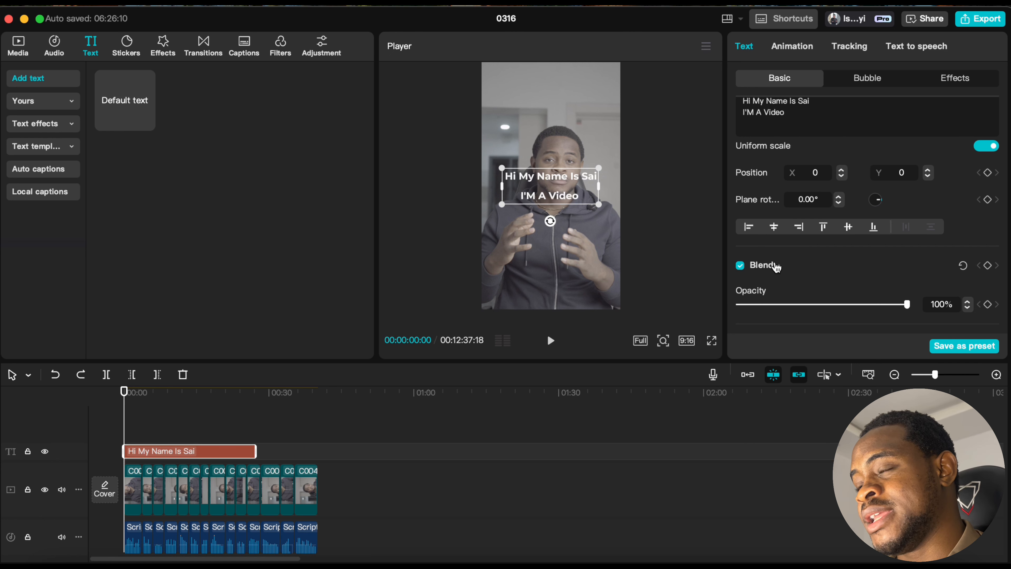
Try aligning the introduction text to the frame's left edge, its right edge, and its left edge again.
click(750, 231)
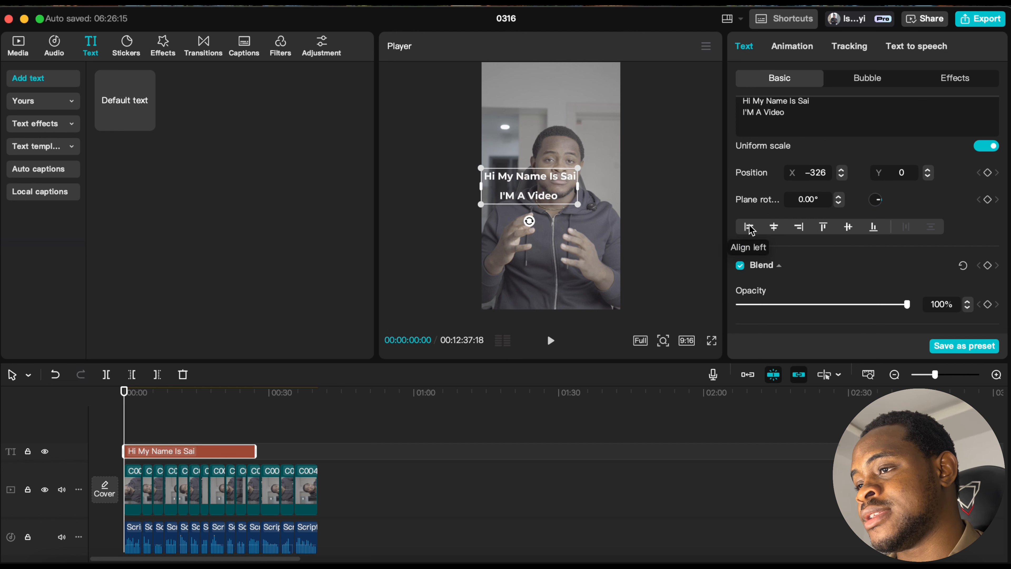
click(800, 228)
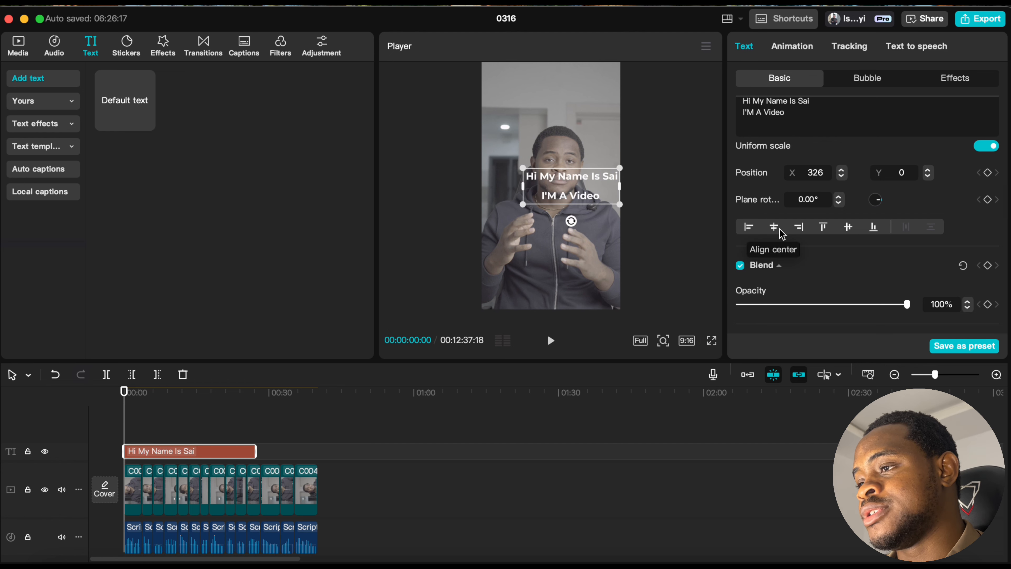
click(751, 227)
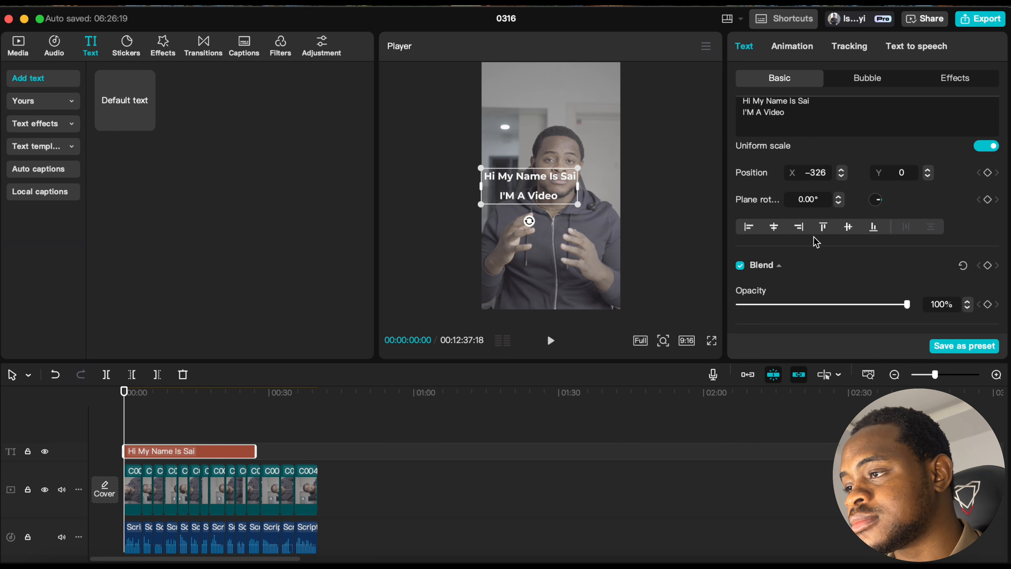
Vary the introduction text's Blend opacity and finish with it at 100%.
scroll(823, 229, down, 1)
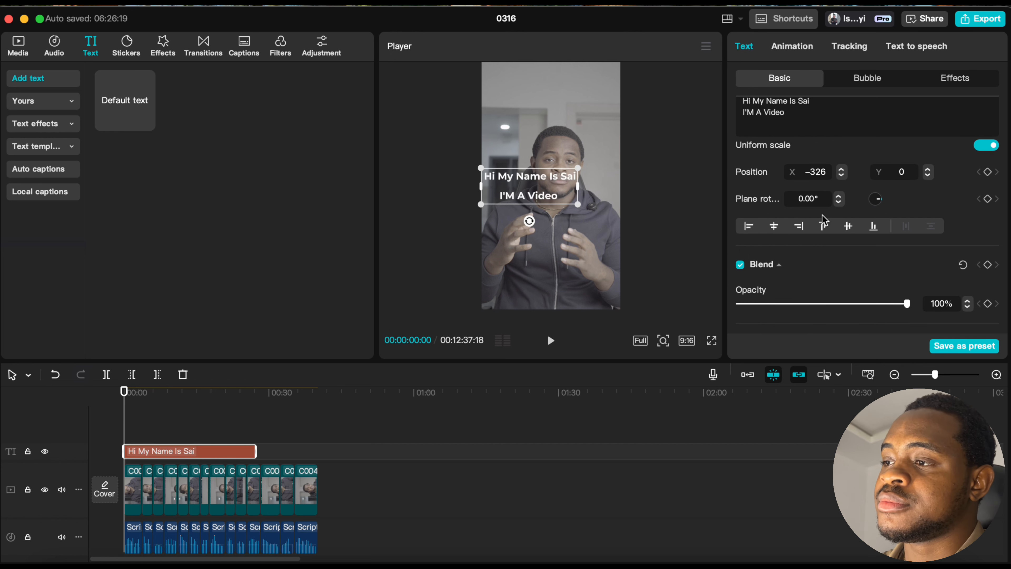
scroll(805, 266, down, 2)
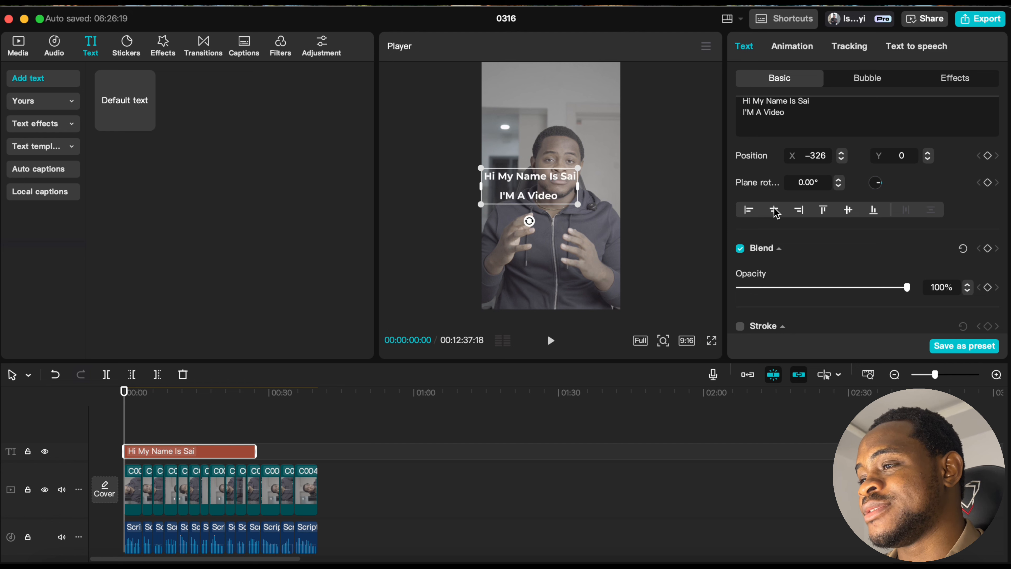
scroll(855, 276, down, 3)
drag(856, 248, 955, 259)
scroll(839, 266, down, 1)
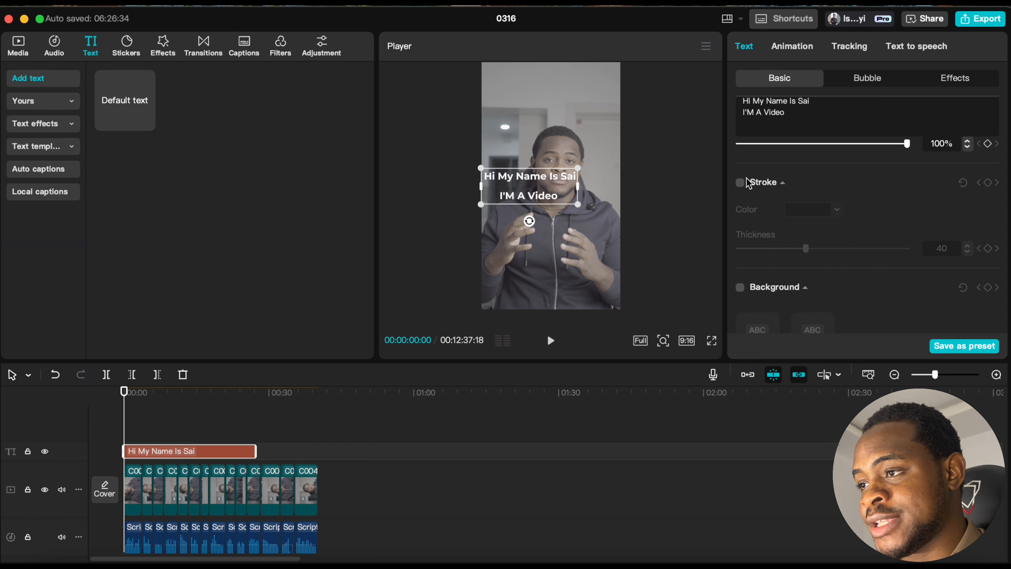
Try a stroke on the introduction text, open its colour choice to pick another colour, and turn the stroke off.
click(739, 182)
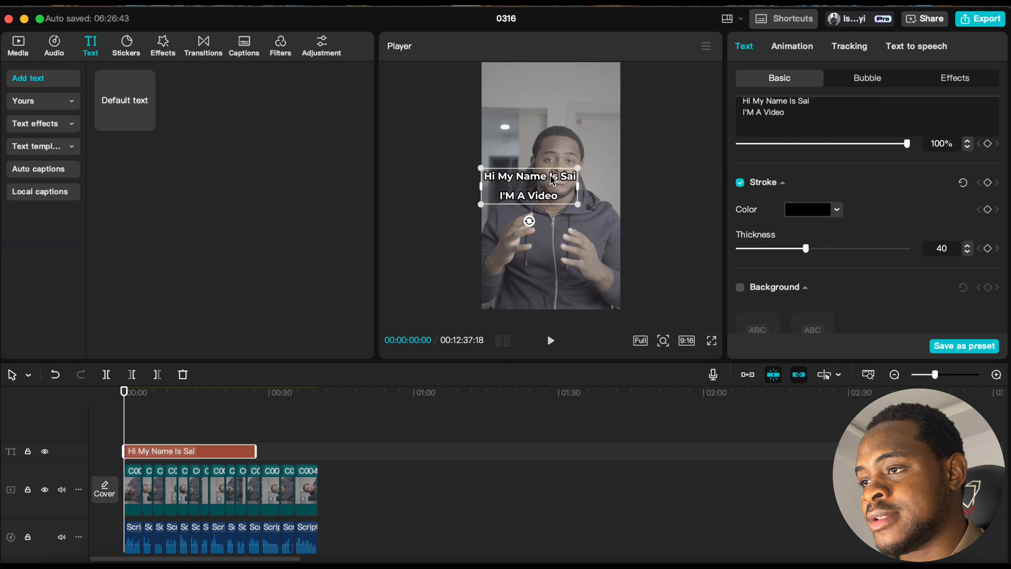
click(803, 211)
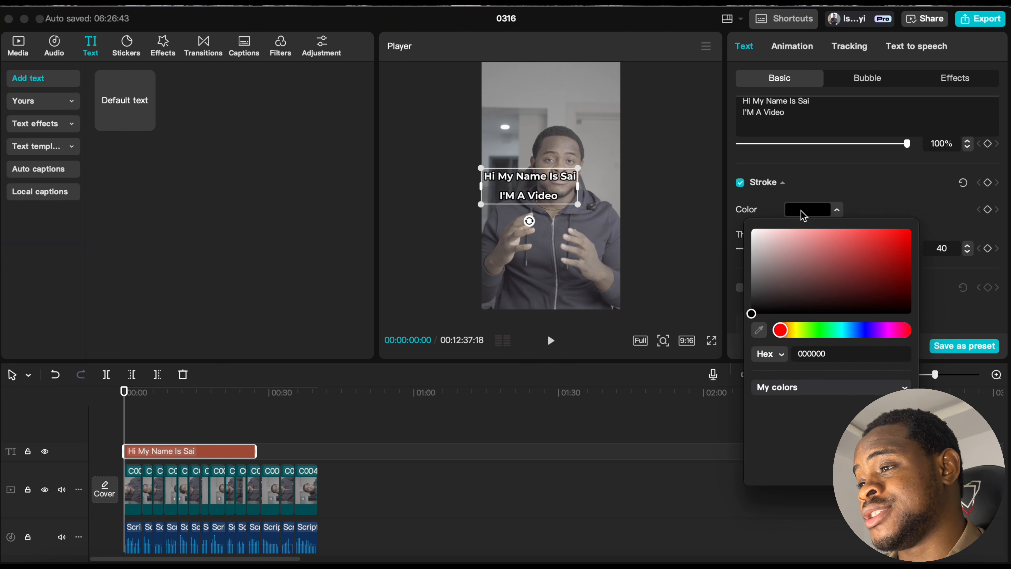
mouse_move(826, 261)
mouse_down()
mouse_move(911, 242)
mouse_move(879, 239)
mouse_move(912, 226)
mouse_up()
click(860, 193)
click(740, 183)
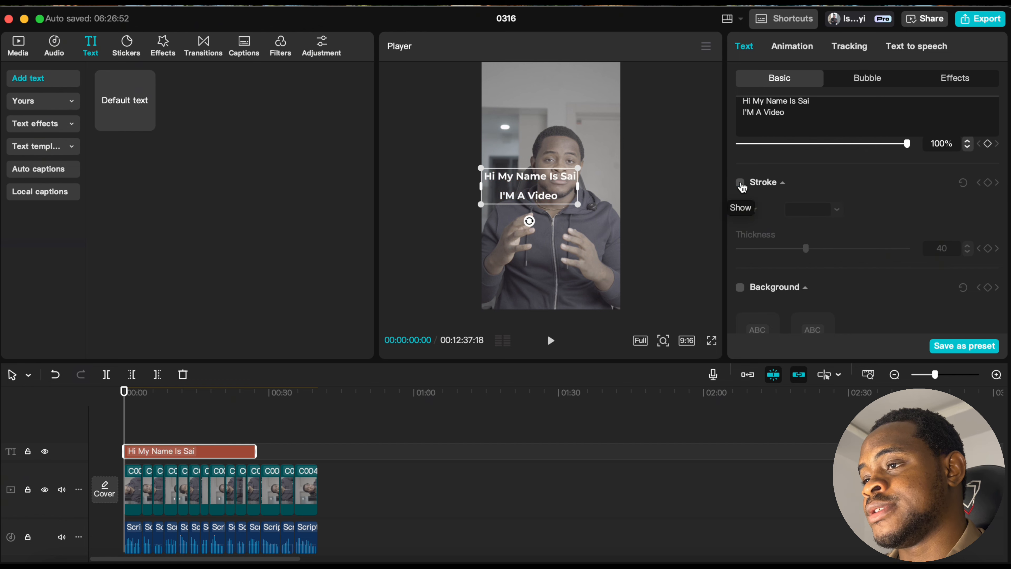
Turn on a background behind the introduction text and set its colour to bright purple.
scroll(736, 227, down, 2)
click(741, 210)
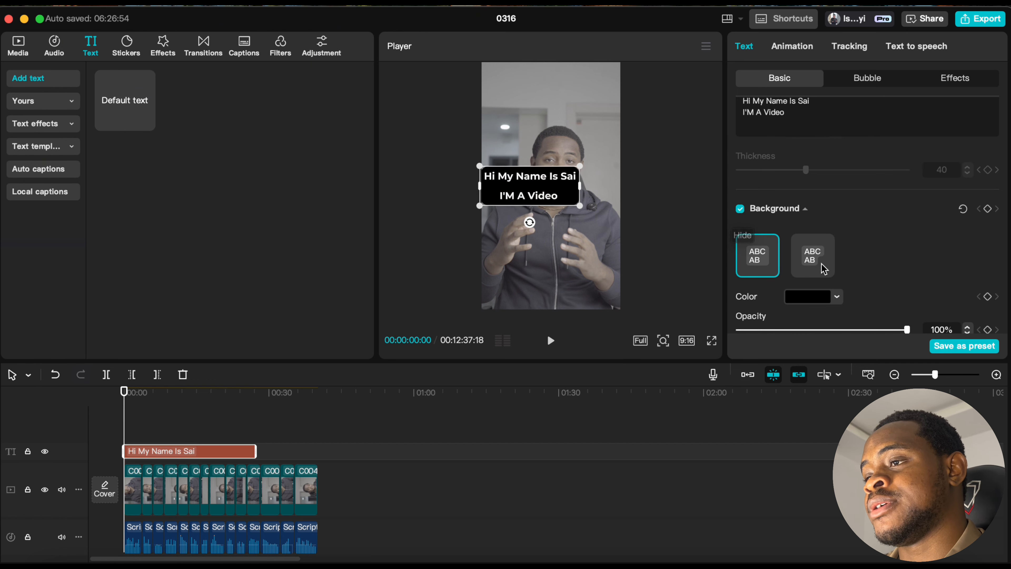
scroll(824, 269, down, 2)
click(807, 280)
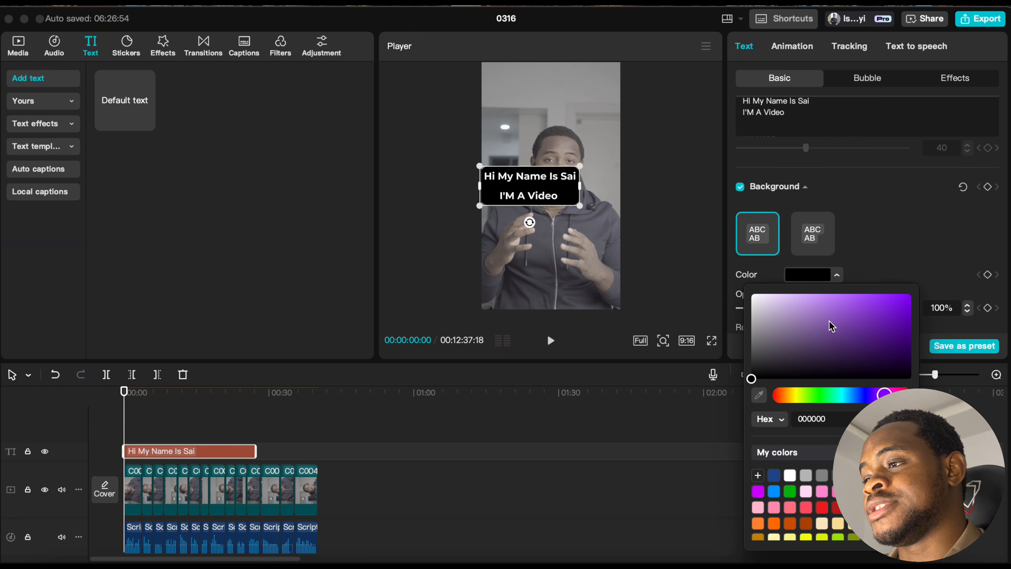
drag(832, 325, 912, 291)
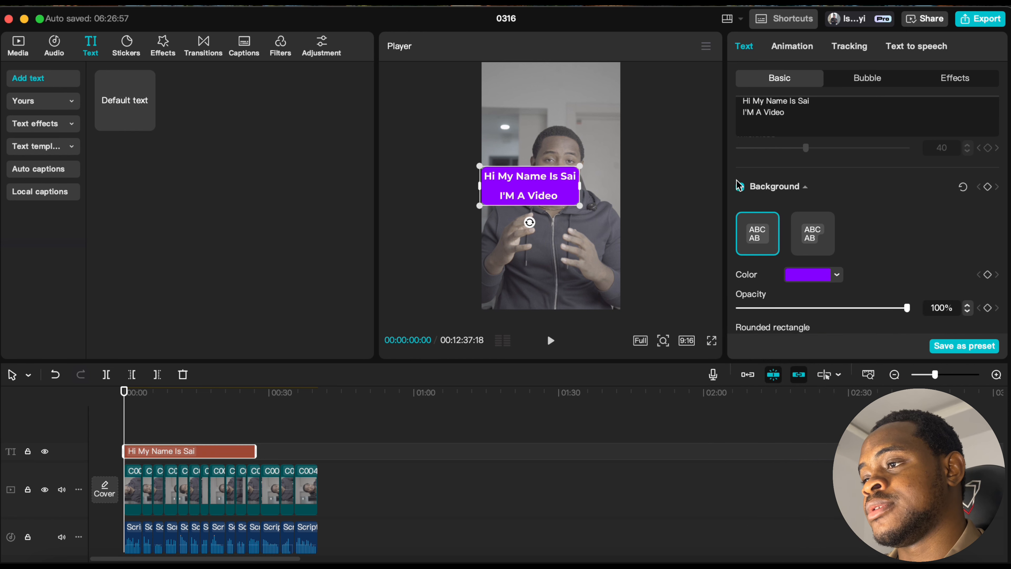
Try the per-line background style and a 23% background opacity, restoring the single-block style and 100% opacity.
click(813, 235)
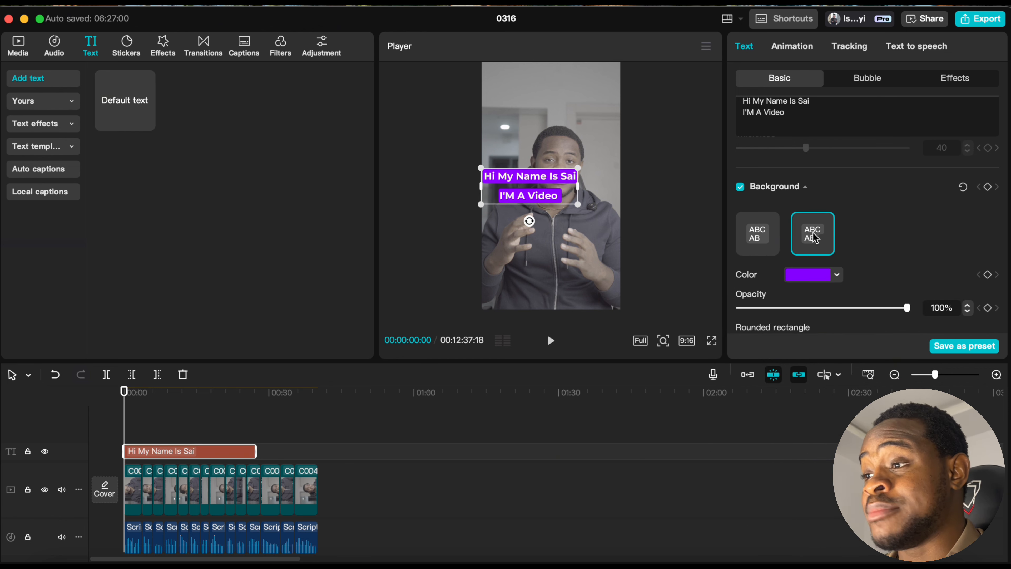
click(756, 235)
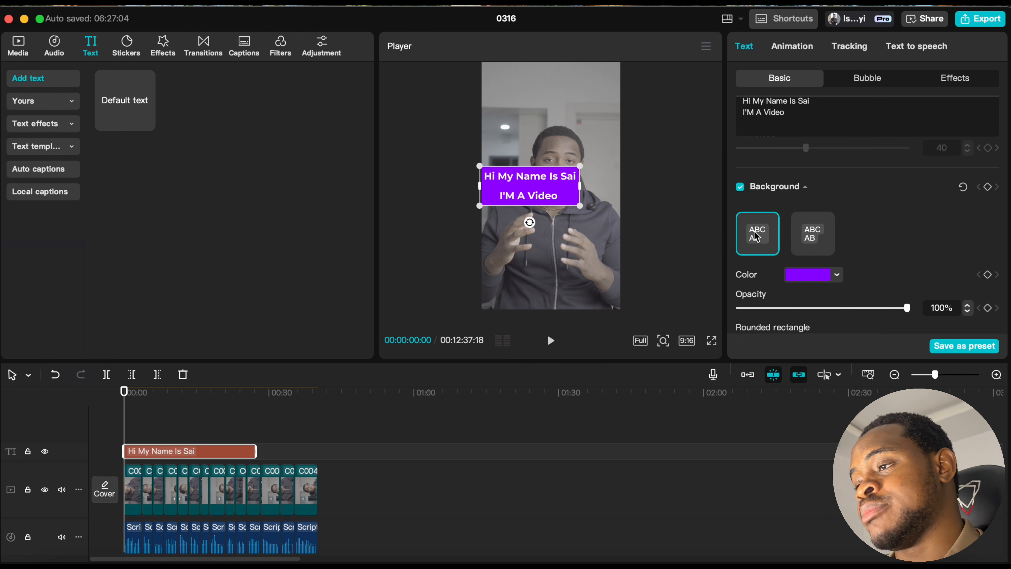
click(778, 307)
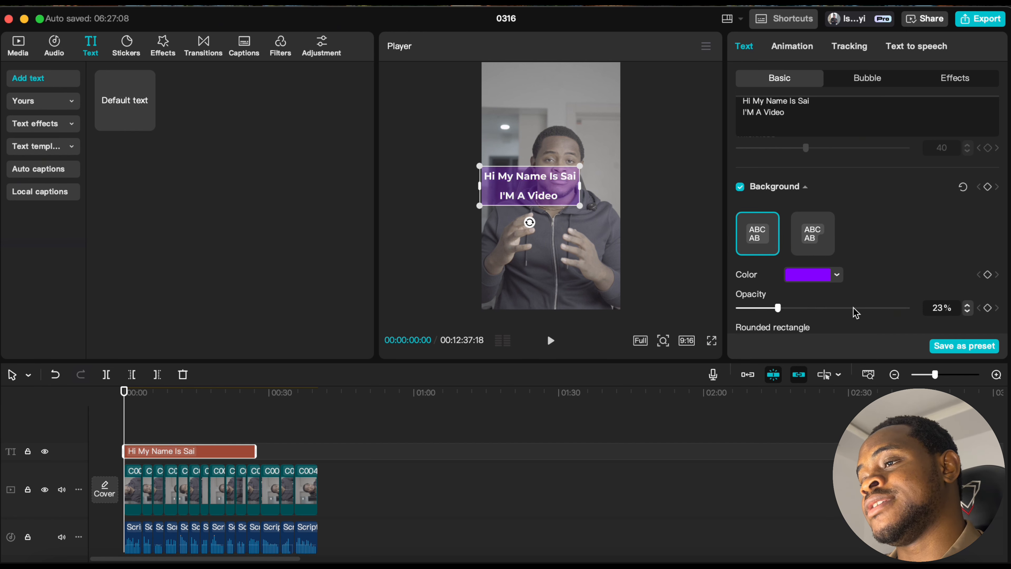
drag(852, 308, 911, 308)
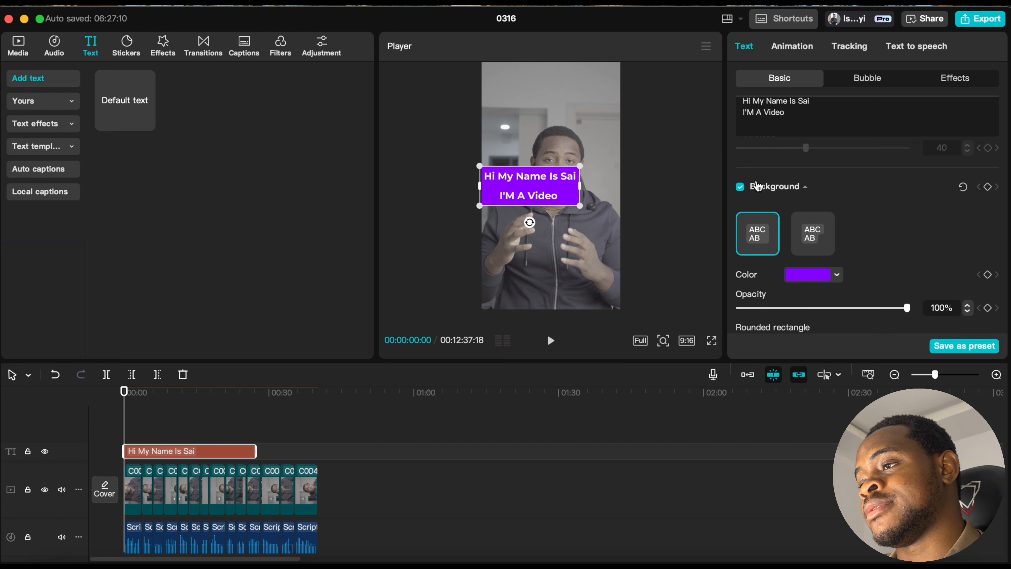
Toggle the purple text background off and on, and set its Rounded rectangle value to 41%.
click(739, 186)
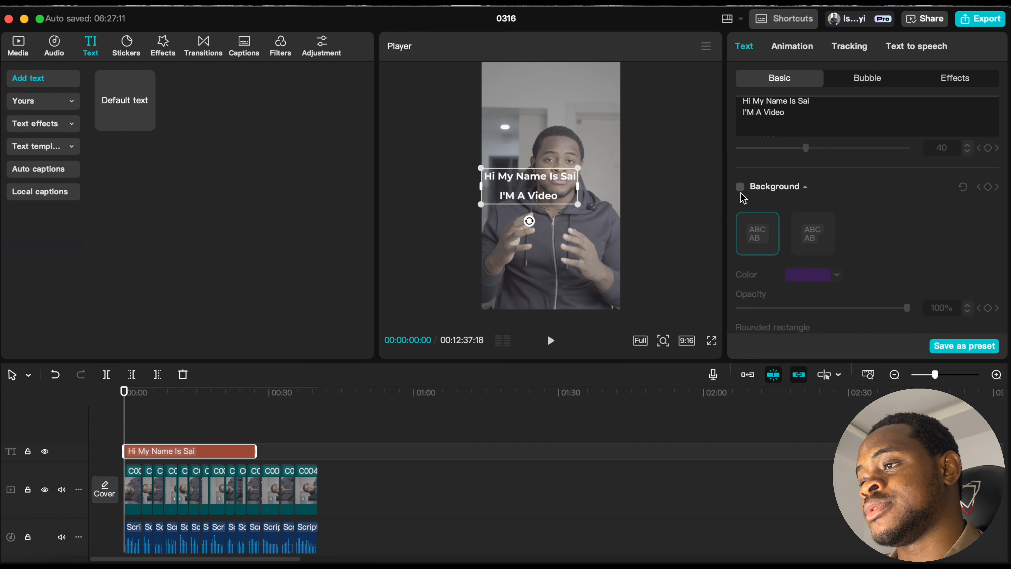
click(739, 188)
scroll(796, 211, down, 3)
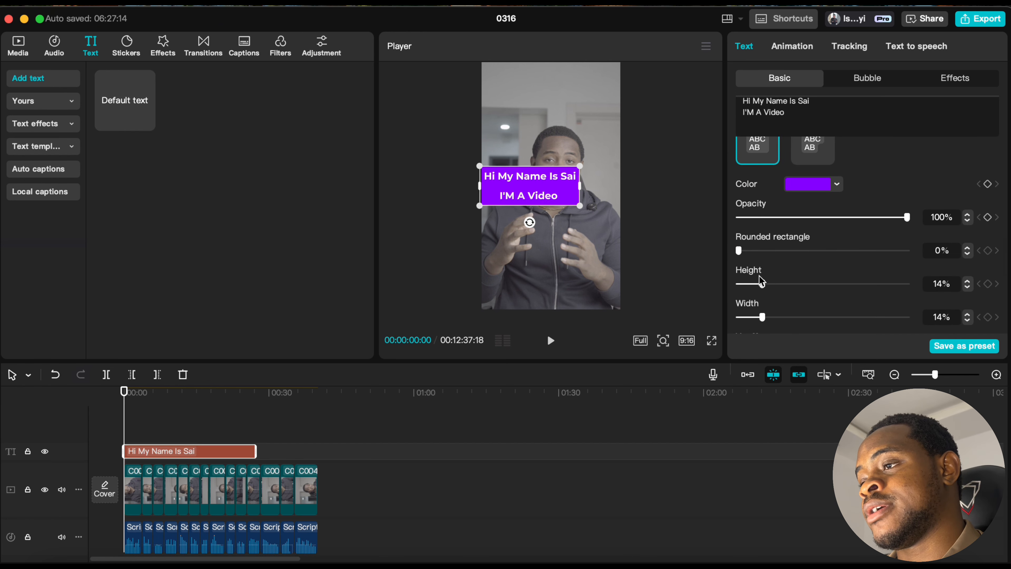
drag(745, 251, 807, 254)
Move the introduction text to the frame's horizontal centre, slightly below the middle, and turn off its background.
drag(547, 189, 568, 200)
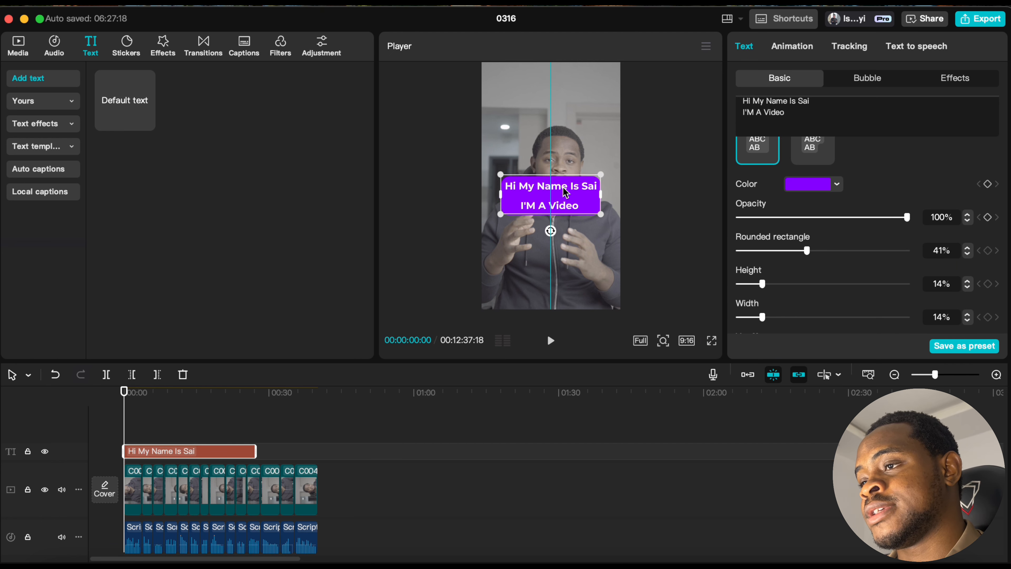
click(571, 440)
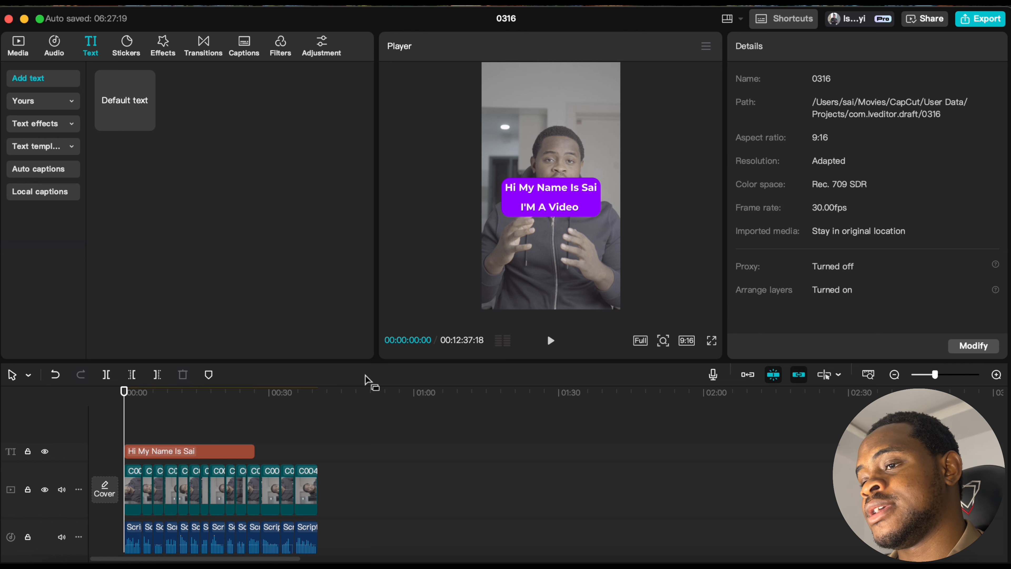
click(250, 450)
scroll(800, 267, down, 10)
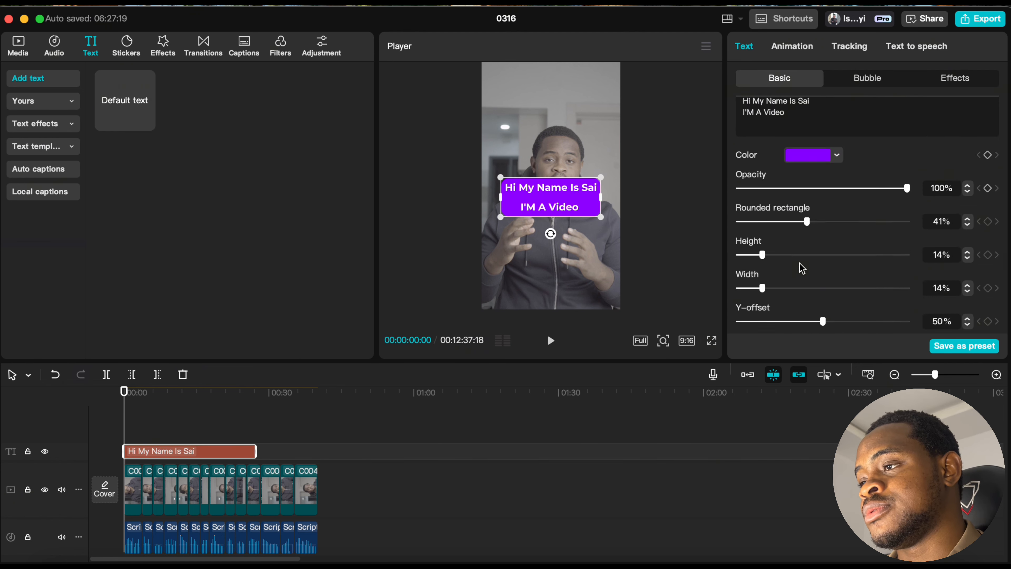
scroll(801, 243, up, 8)
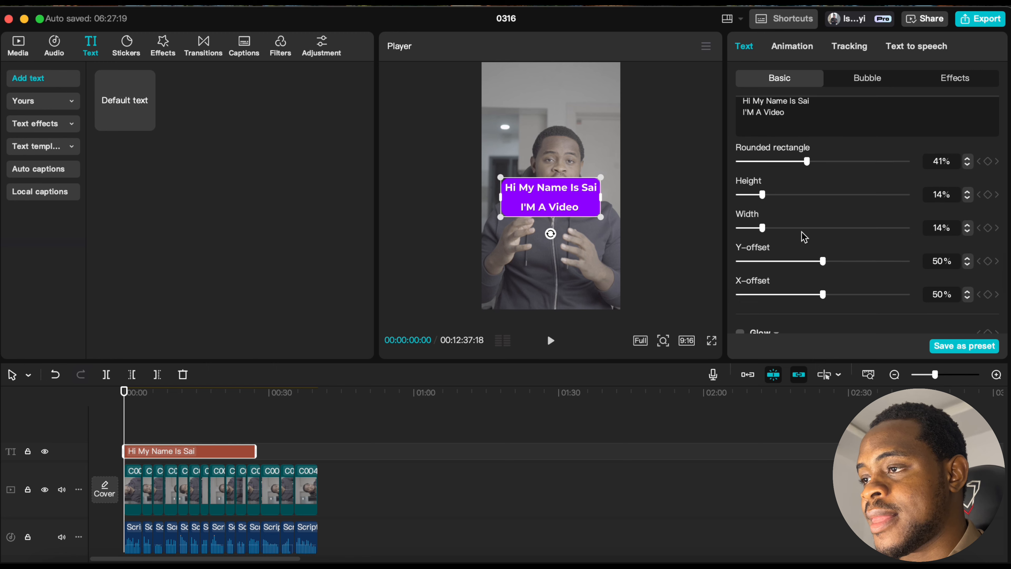
click(739, 214)
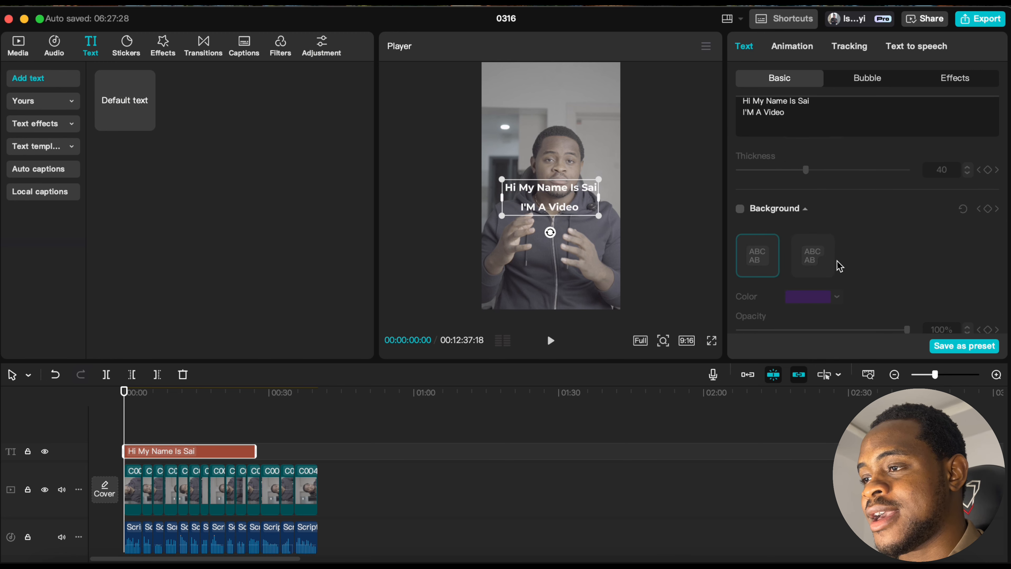
Examine the Glow, Shadow and Curve options available for the introduction text, along with the background size and offset settings.
scroll(836, 266, down, 5)
scroll(839, 266, down, 5)
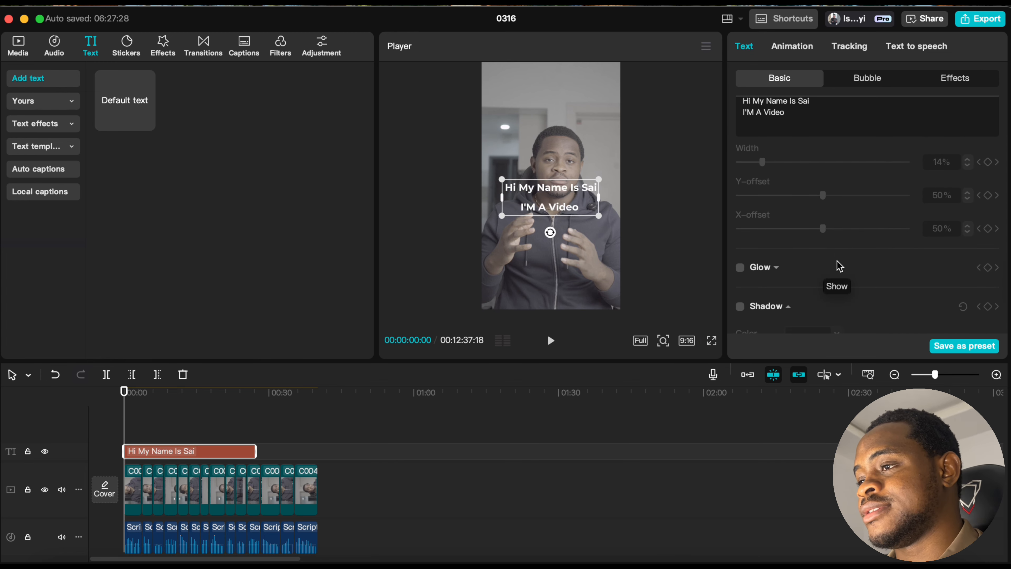
scroll(818, 255, down, 4)
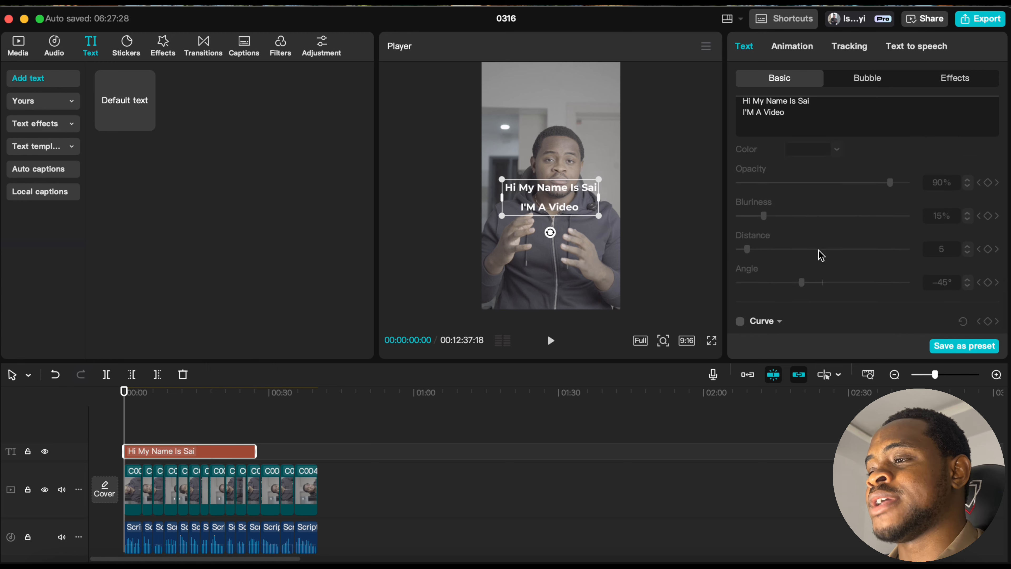
scroll(821, 254, up, 3)
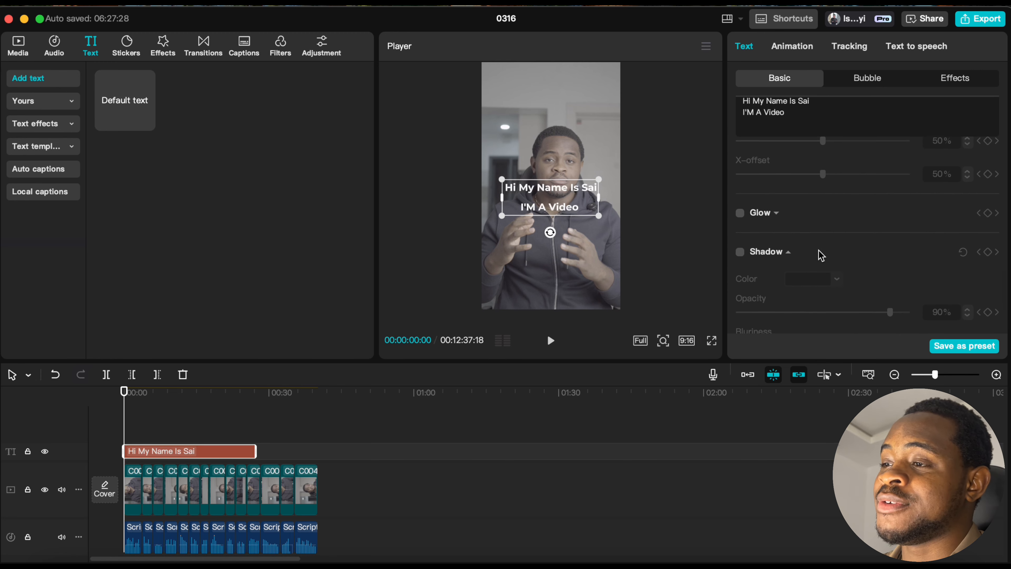
scroll(820, 254, down, 2)
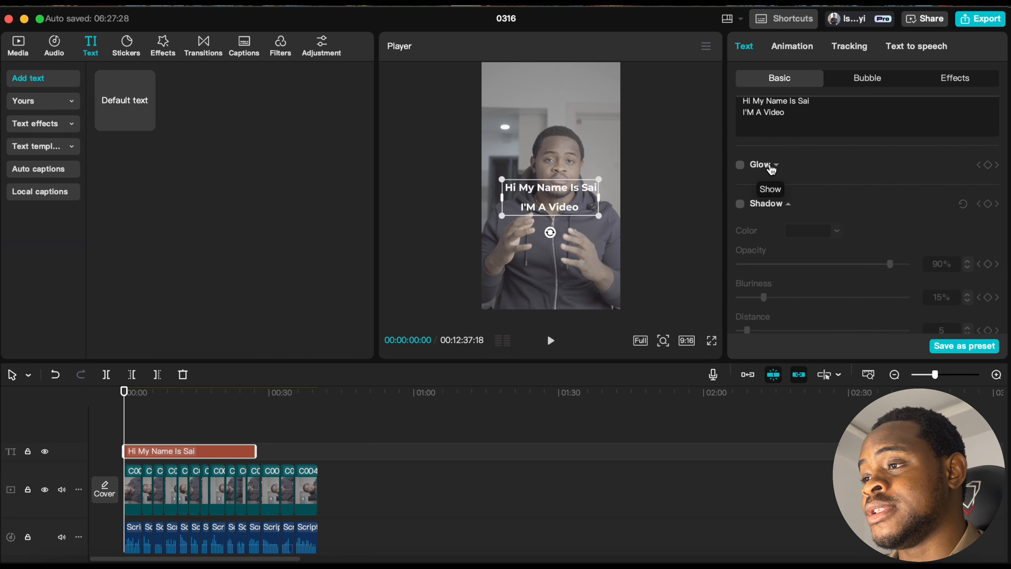
scroll(781, 224, down, 2)
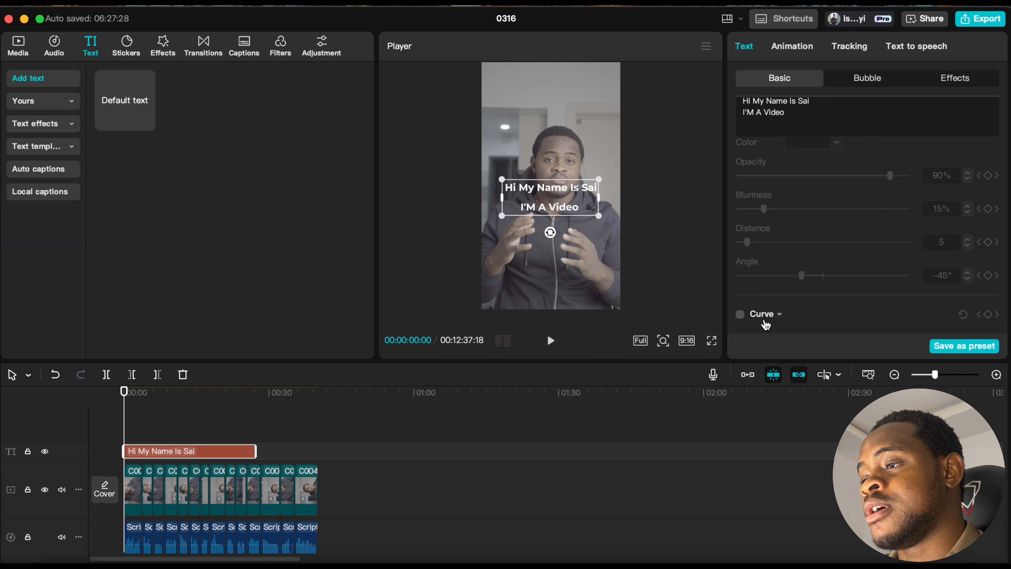
scroll(801, 266, up, 3)
scroll(800, 265, up, 5)
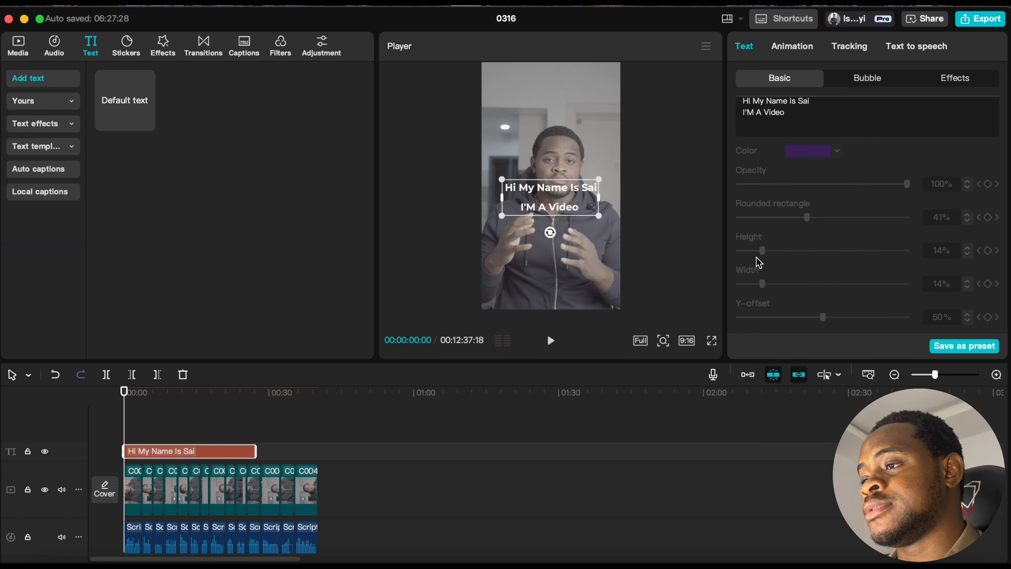
scroll(804, 259, down, 1)
scroll(804, 259, down, 2)
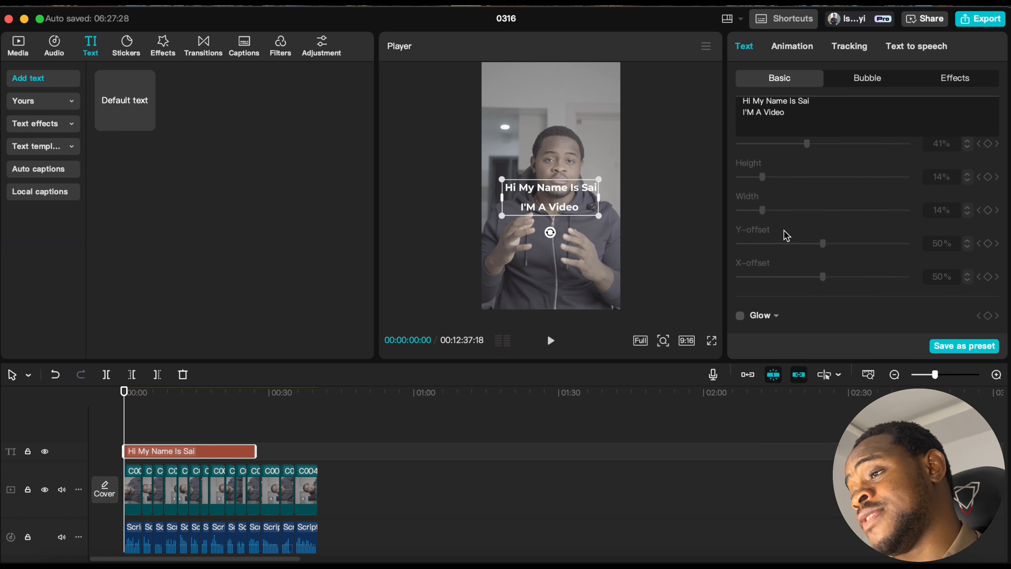